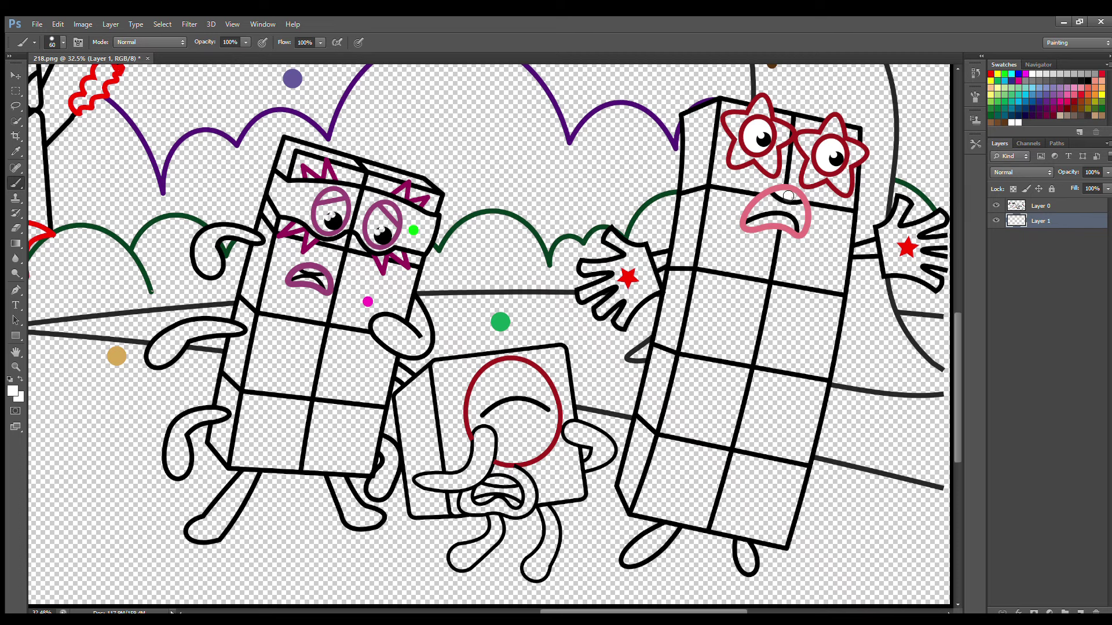
Step: On a new layer, fill the tall character's two star eyes solid red
left_click(1080, 611)
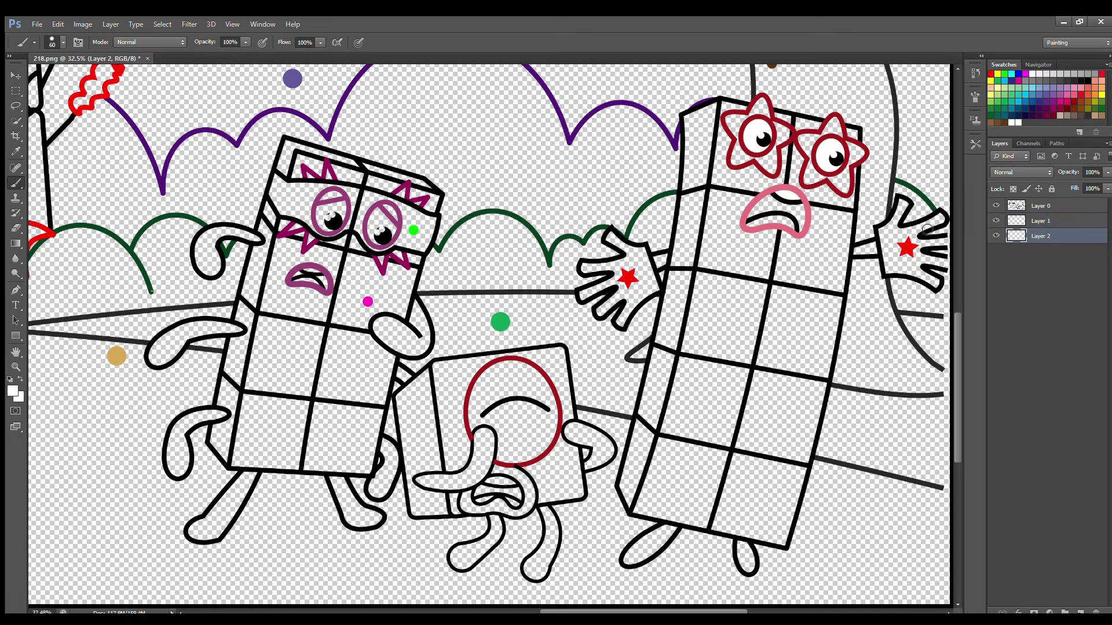
left_click(729, 120, "alt")
mouse_move(728, 120)
left_mouse_down()
mouse_move(738, 163)
mouse_move(769, 168)
mouse_move(788, 136)
mouse_move(742, 120)
left_mouse_up()
mouse_move(768, 154)
left_mouse_down()
mouse_move(803, 137)
mouse_move(810, 181)
mouse_move(843, 189)
mouse_move(855, 150)
mouse_move(827, 139)
left_mouse_up()
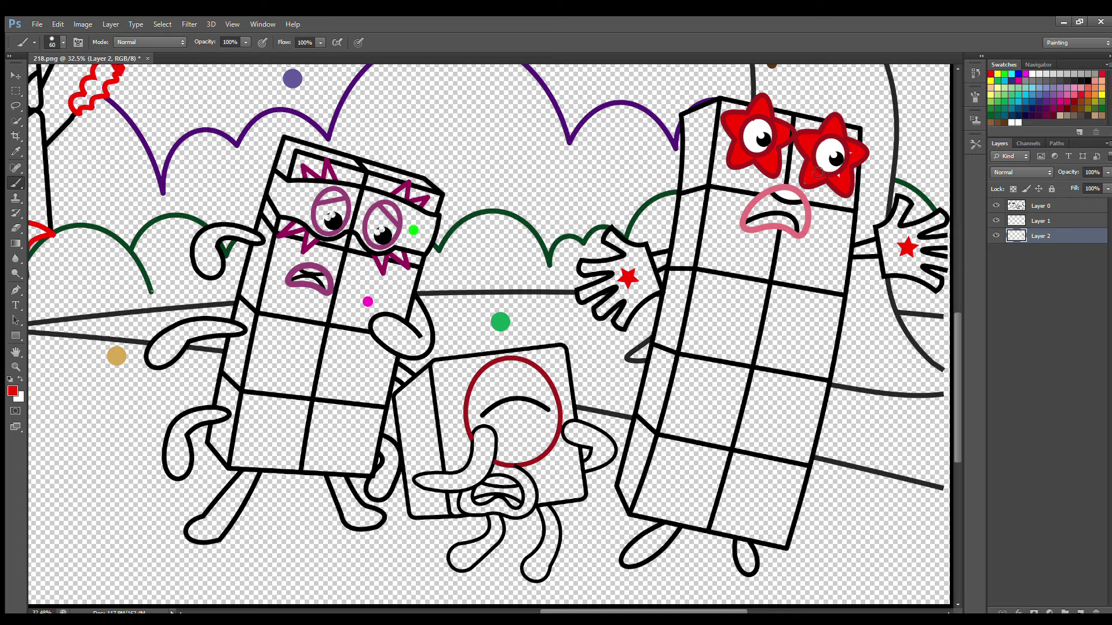
Step: On Layer 1, paint both of the tall character's hands white
left_click(1038, 221)
key("x")
mouse_move(610, 237)
left_mouse_down()
mouse_move(652, 280)
mouse_move(623, 322)
mouse_move(619, 292)
mouse_move(587, 296)
mouse_move(595, 270)
mouse_move(615, 266)
mouse_move(638, 300)
left_mouse_up()
mouse_move(904, 205)
left_mouse_down()
mouse_move(885, 229)
mouse_move(891, 270)
mouse_move(935, 284)
mouse_move(922, 267)
mouse_move(945, 243)
mouse_move(916, 230)
mouse_move(939, 222)
mouse_move(895, 249)
left_mouse_up()
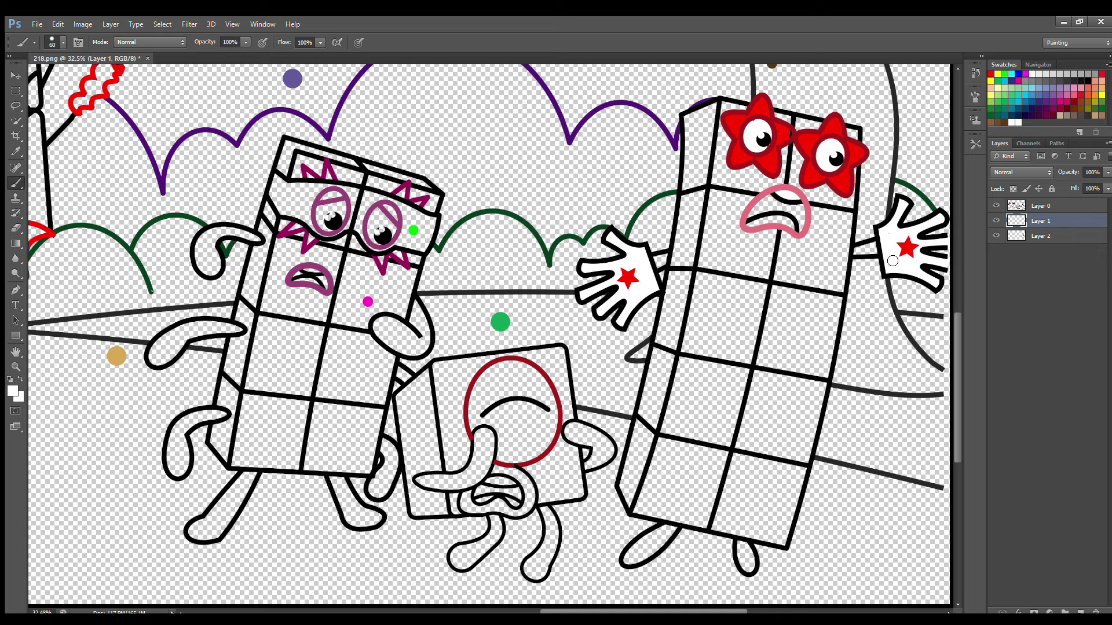
Step: On Layer 2, paint both of the tall character's feet dark red sampled from the star outline
left_click(1036, 236)
left_click(791, 134, "alt")
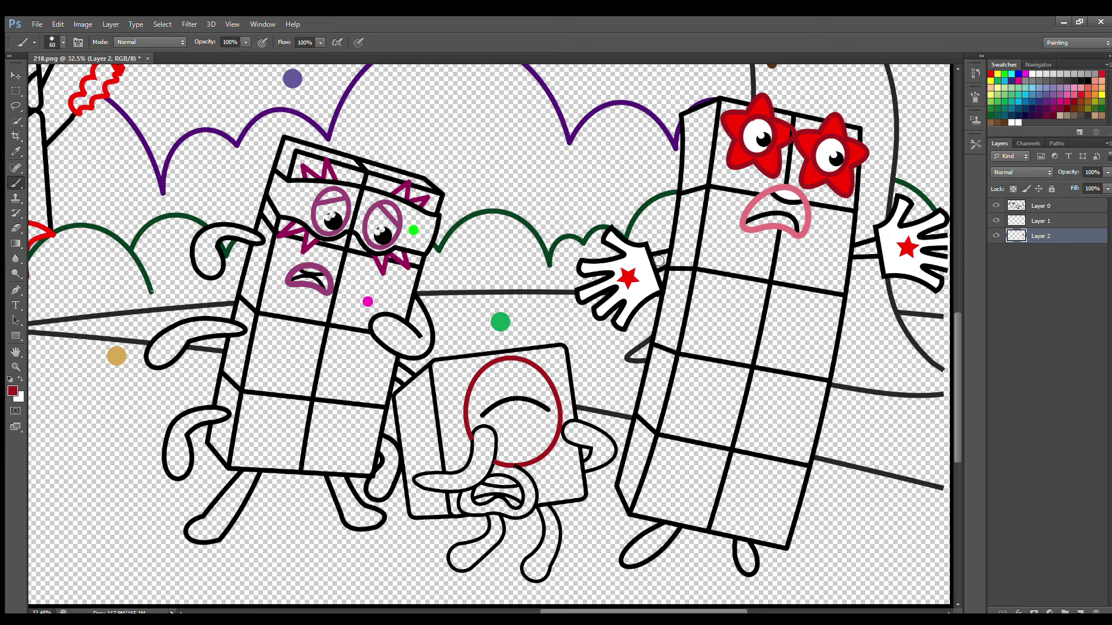
left_click_drag(737, 545, 749, 565)
mouse_move(672, 530)
left_mouse_down()
mouse_move(628, 561)
mouse_move(676, 531)
left_mouse_up()
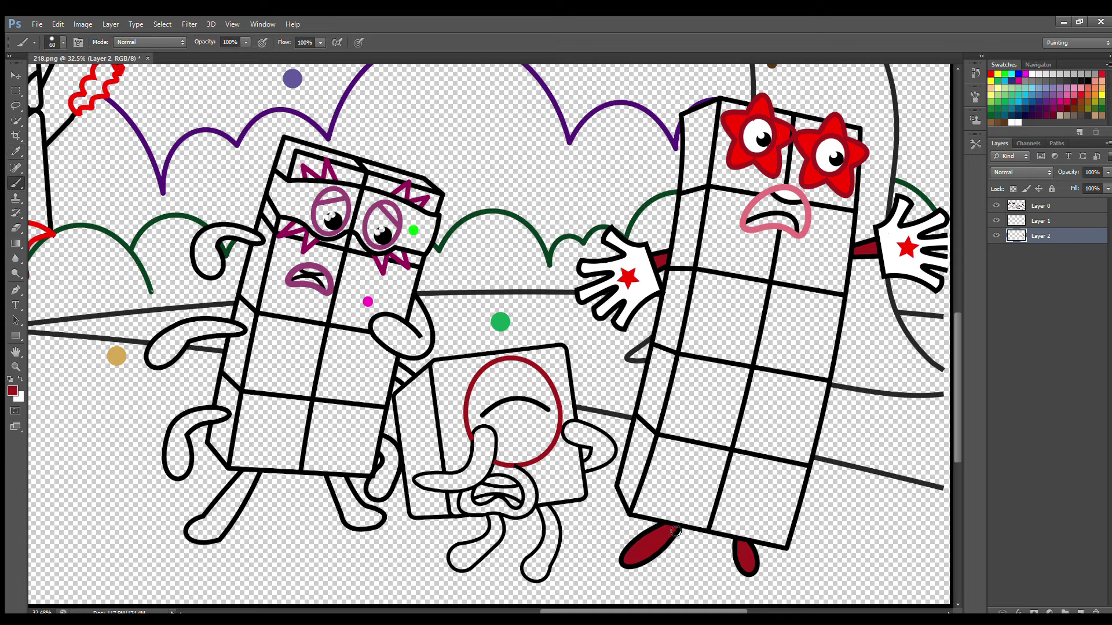
Step: Fill the open mouth black and paint the block's left side strip red
left_click(50, 218, "alt")
mouse_move(751, 216)
left_mouse_down()
mouse_move(785, 202)
mouse_move(803, 222)
mouse_move(759, 213)
left_mouse_up()
left_click(51, 234, "alt")
mouse_move(688, 119)
left_mouse_down()
mouse_move(690, 201)
mouse_move(631, 504)
mouse_move(694, 252)
mouse_move(704, 116)
mouse_move(696, 173)
left_mouse_up()
key("bracketright")
key("bracketright")
Step: Add Layer 3 below Layer 2 and brush the block's front face white at brush size 150
left_click(1081, 613)
left_click_drag(1057, 236, 1055, 256)
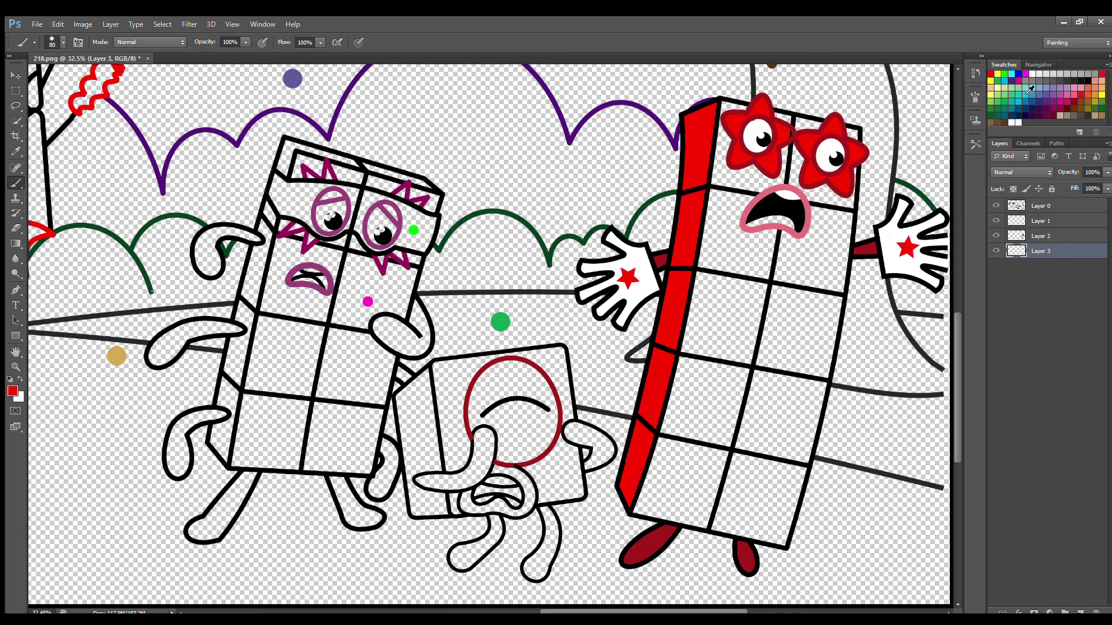
mouse_move(855, 188)
left_mouse_down()
mouse_move(827, 372)
mouse_move(784, 544)
mouse_move(642, 505)
mouse_move(657, 496)
mouse_move(787, 531)
mouse_move(732, 462)
mouse_move(680, 429)
mouse_move(726, 351)
mouse_move(823, 317)
mouse_move(738, 243)
mouse_move(846, 207)
mouse_move(730, 210)
mouse_move(759, 139)
mouse_move(762, 171)
mouse_move(835, 203)
mouse_move(821, 243)
left_mouse_up()
key("bracketright")
key("bracketright")
key("bracketright")
key("bracketright")
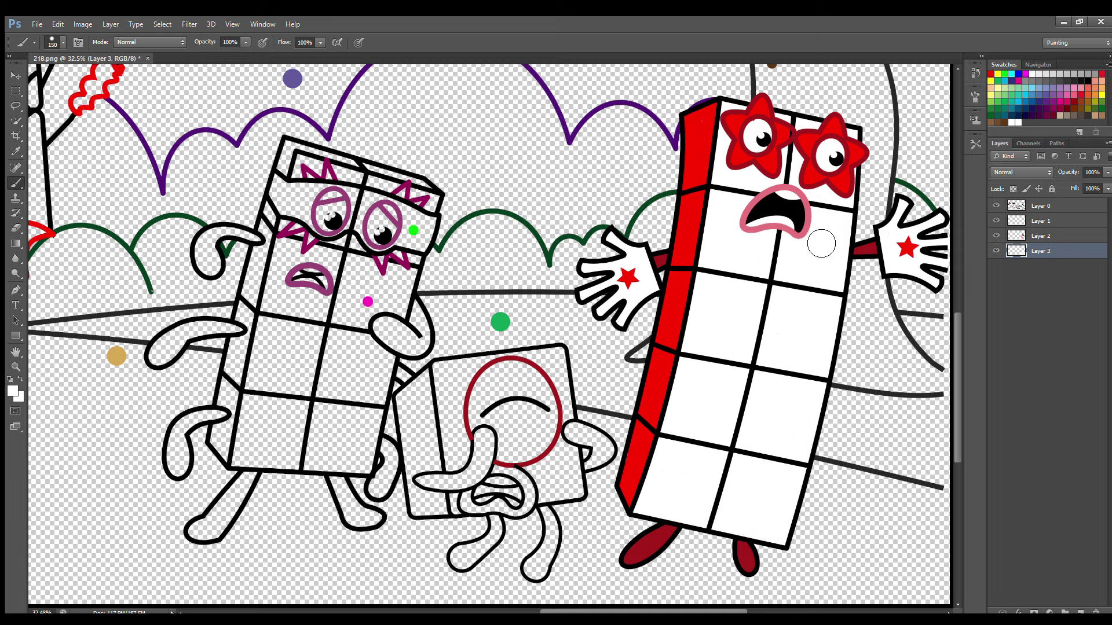
Step: On Layer 1, sample the dark red from the small character's oval
left_click(1042, 220)
key("i")
left_click(536, 368)
Step: Paint the small character's oval, tongue, hand and both legs dark red
key("b")
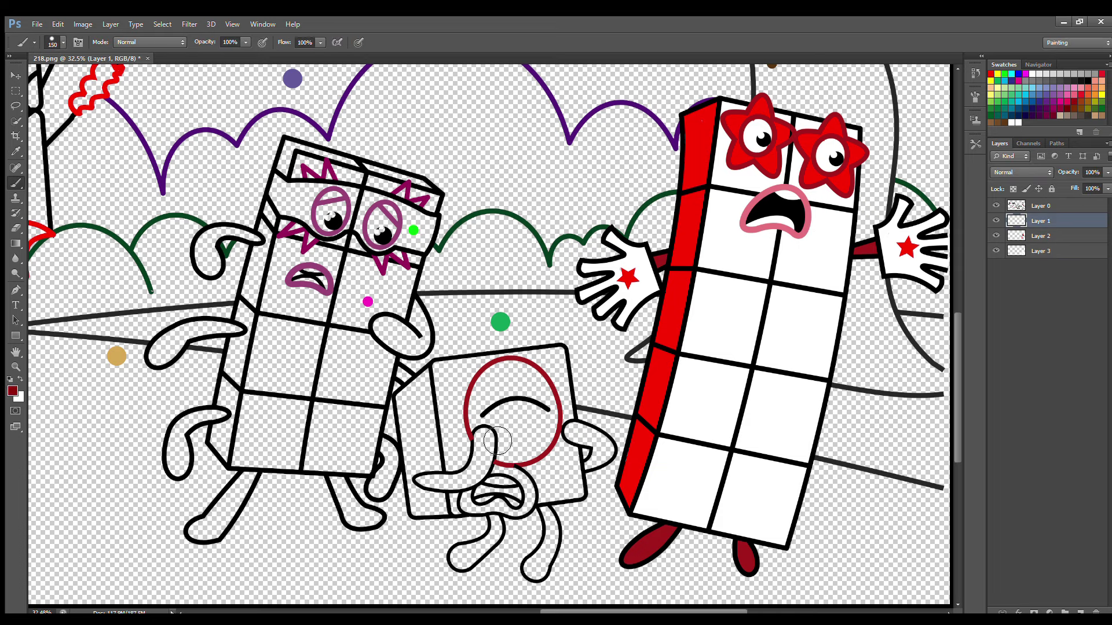
mouse_move(481, 434)
left_mouse_down()
mouse_move(497, 381)
mouse_move(528, 378)
mouse_move(552, 410)
mouse_move(546, 451)
mouse_move(513, 460)
mouse_move(507, 391)
mouse_move(519, 449)
left_mouse_up()
key("bracketleft")
key("bracketleft")
key("bracketleft")
mouse_move(419, 482)
left_mouse_down()
mouse_move(466, 478)
mouse_move(482, 444)
mouse_move(490, 463)
mouse_move(440, 487)
left_mouse_up()
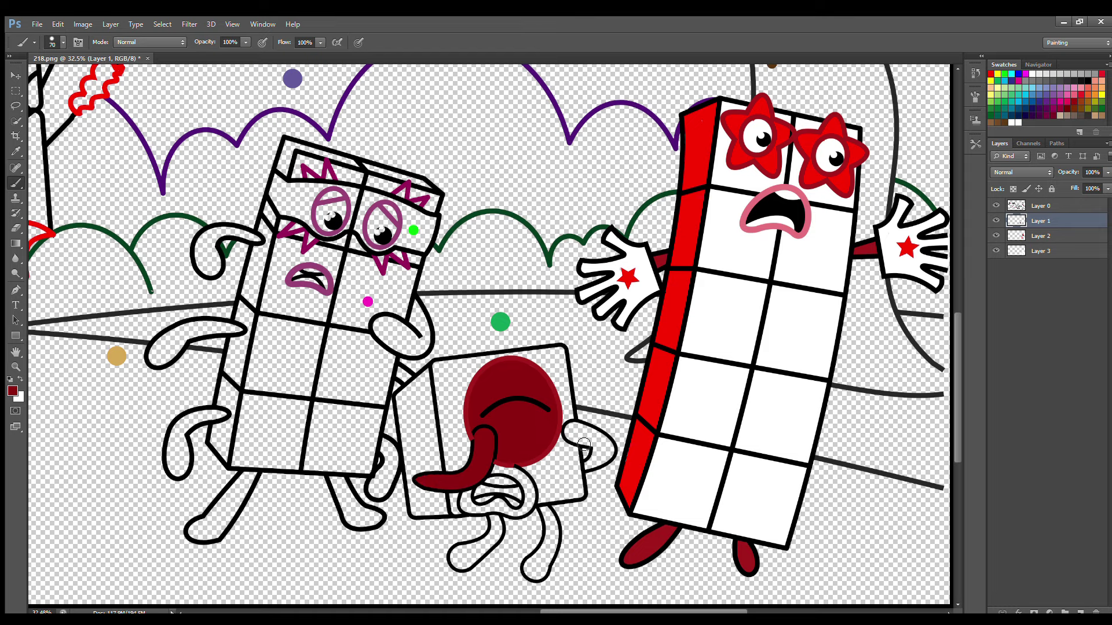
mouse_move(584, 444)
left_mouse_down()
mouse_move(592, 467)
mouse_move(597, 439)
left_mouse_up()
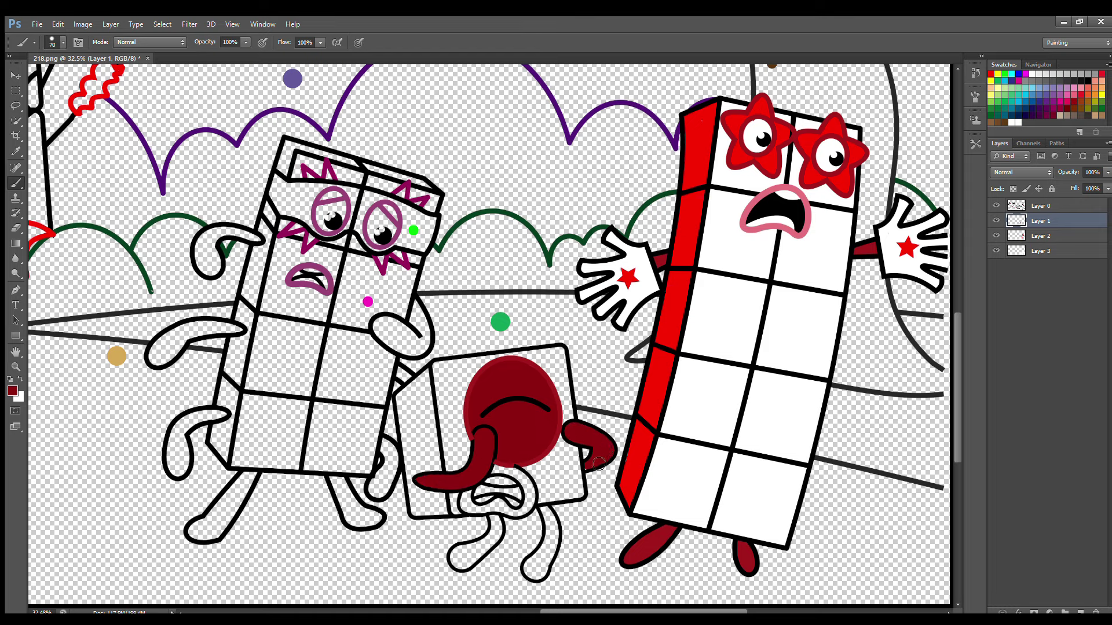
mouse_move(547, 513)
left_mouse_down()
mouse_move(548, 552)
mouse_move(531, 571)
mouse_move(545, 574)
mouse_move(557, 521)
left_mouse_up()
mouse_move(505, 524)
left_mouse_down()
mouse_move(458, 555)
mouse_move(495, 543)
left_mouse_up()
Step: Move between Layer 0 and Layer 1, sampling black, dark red and then white
left_click(1041, 206)
key("i")
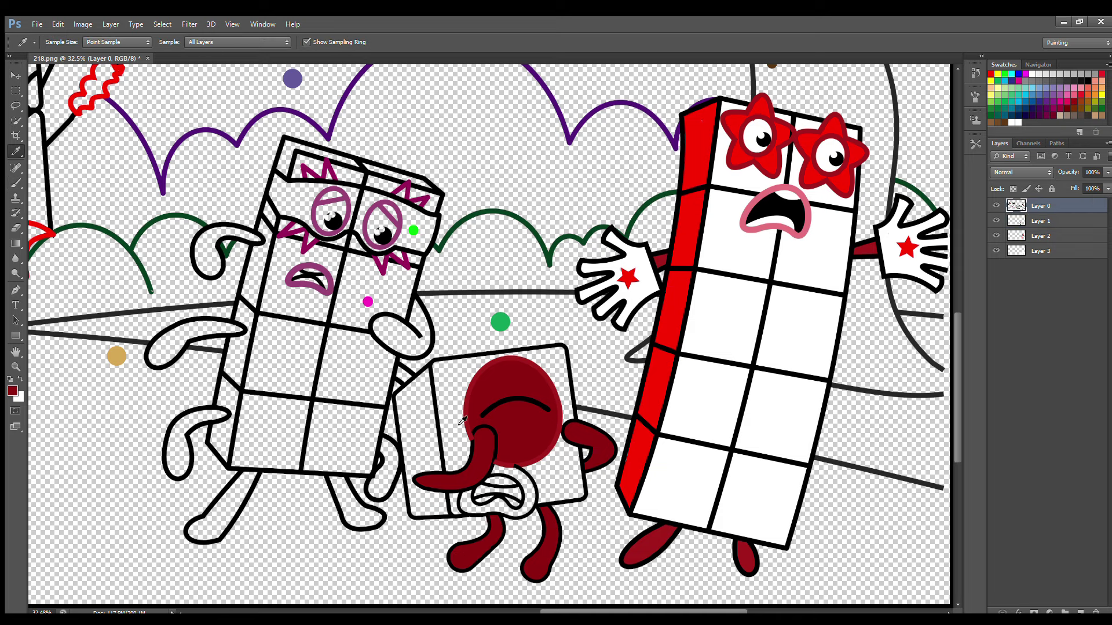
left_click(472, 425)
key("b")
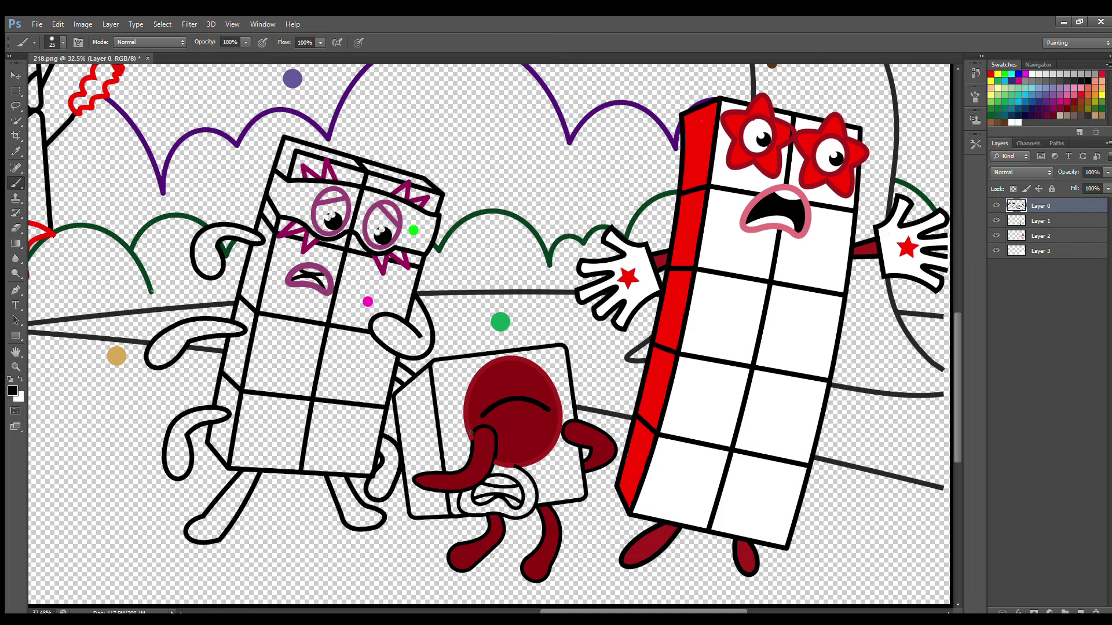
left_click(1041, 222)
left_click(1040, 206)
left_click(515, 465, "alt")
key("alt+bracketleft")
left_click(581, 429, "alt")
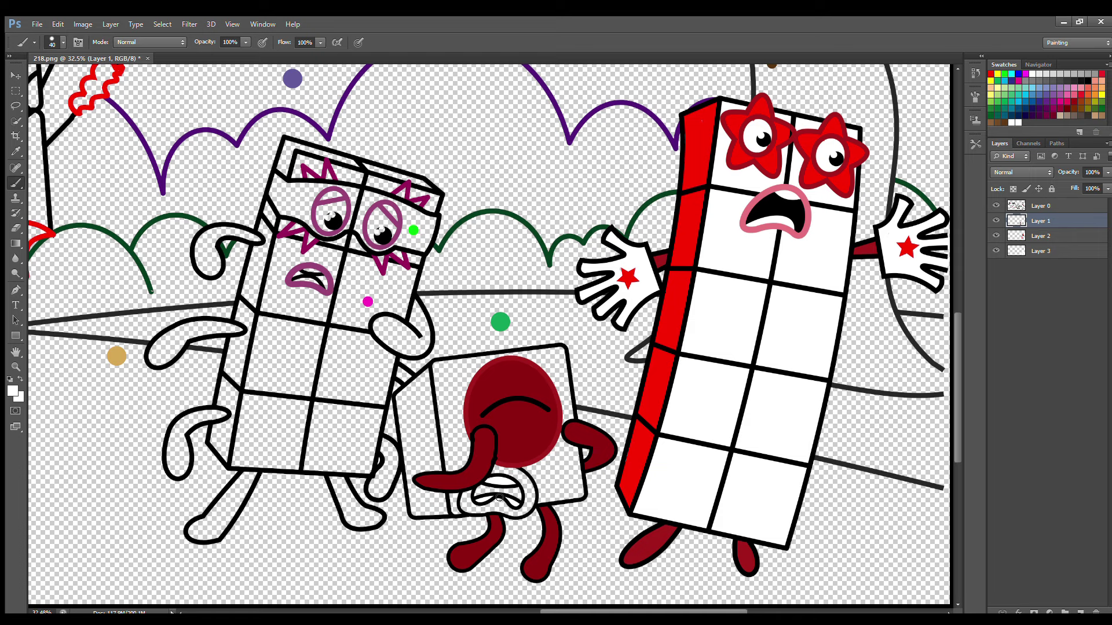
Step: On Layer 2, fill the small character's mouth black
left_click(1042, 235)
key("d")
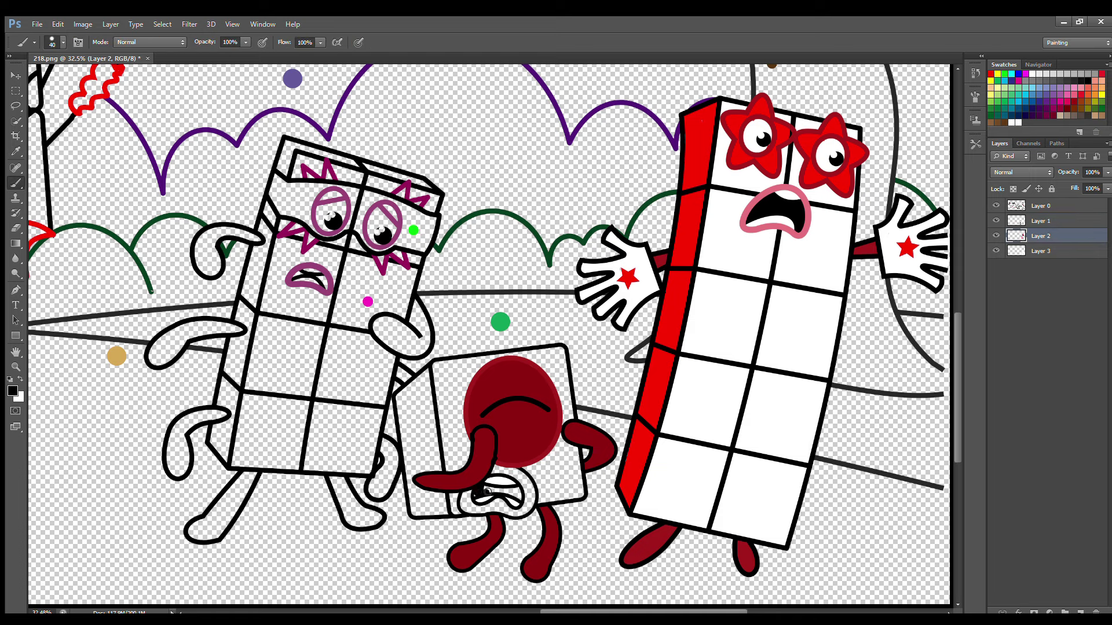
left_click_drag(488, 493, 507, 492)
Step: On Layer 3, paint dark red around the small character's mouth
left_click(1041, 251)
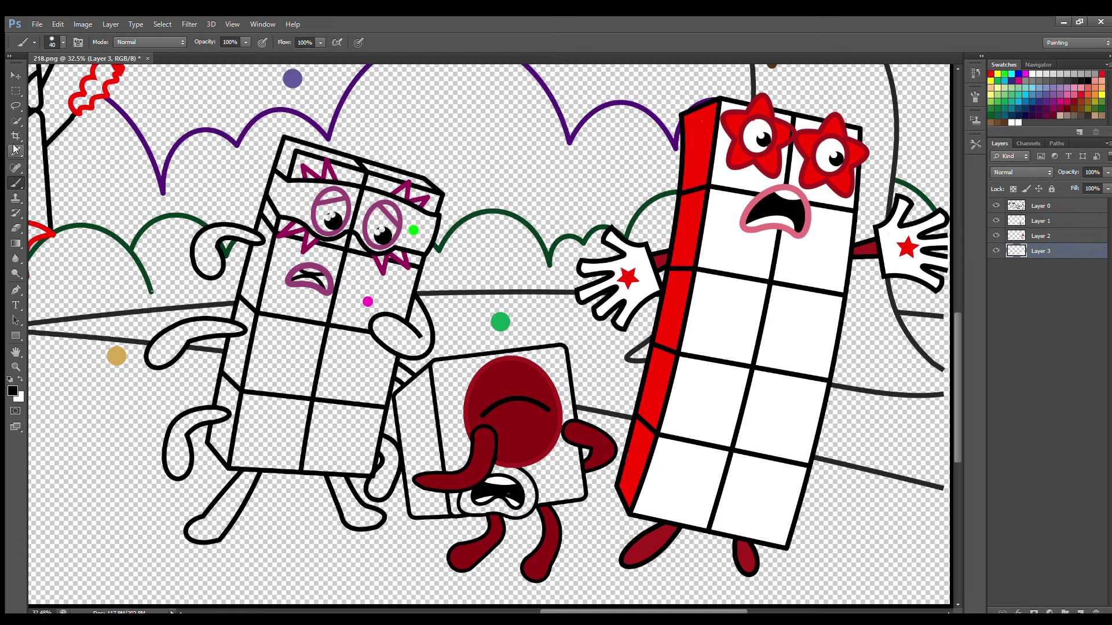
left_click(16, 151)
left_click(467, 414)
left_click(16, 183)
key("bracketright")
mouse_move(468, 508)
left_mouse_down()
mouse_move(516, 513)
mouse_move(530, 486)
mouse_move(496, 469)
mouse_move(522, 478)
mouse_move(507, 507)
mouse_move(480, 486)
left_mouse_up()
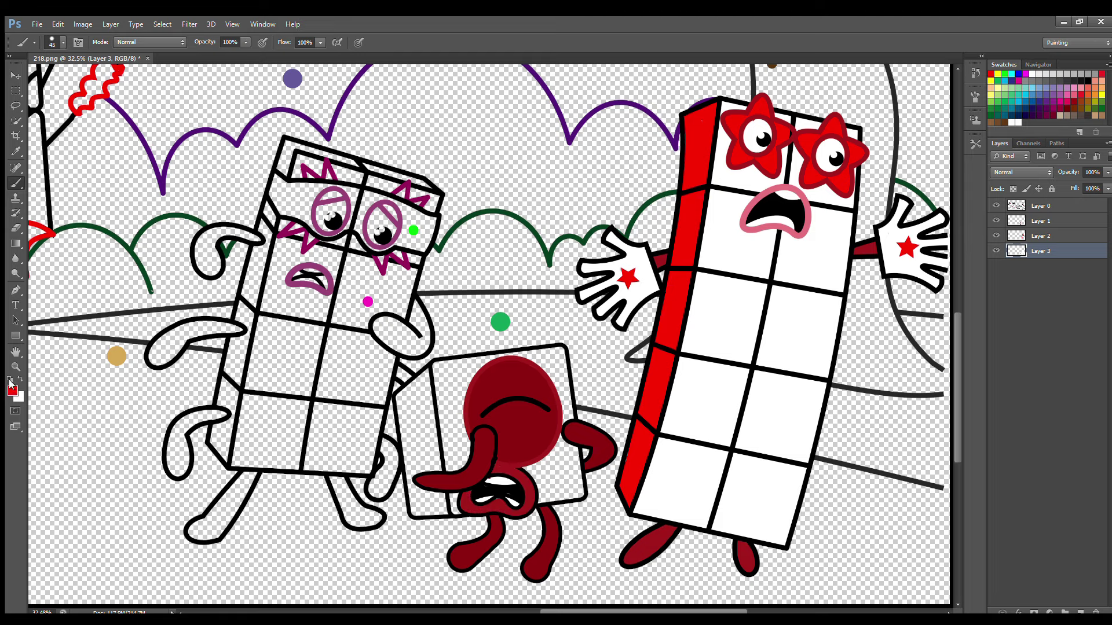
Step: Paint the small block's side panel red with a 90 brush
key("i")
key("b")
mouse_move(426, 378)
left_mouse_down()
mouse_move(446, 513)
mouse_move(416, 505)
mouse_move(403, 408)
mouse_move(423, 384)
mouse_move(410, 397)
mouse_move(430, 507)
mouse_move(420, 398)
left_mouse_up()
key("bracketright")
key("bracketright")
key("bracketright")
left_click_drag(421, 397, 433, 492)
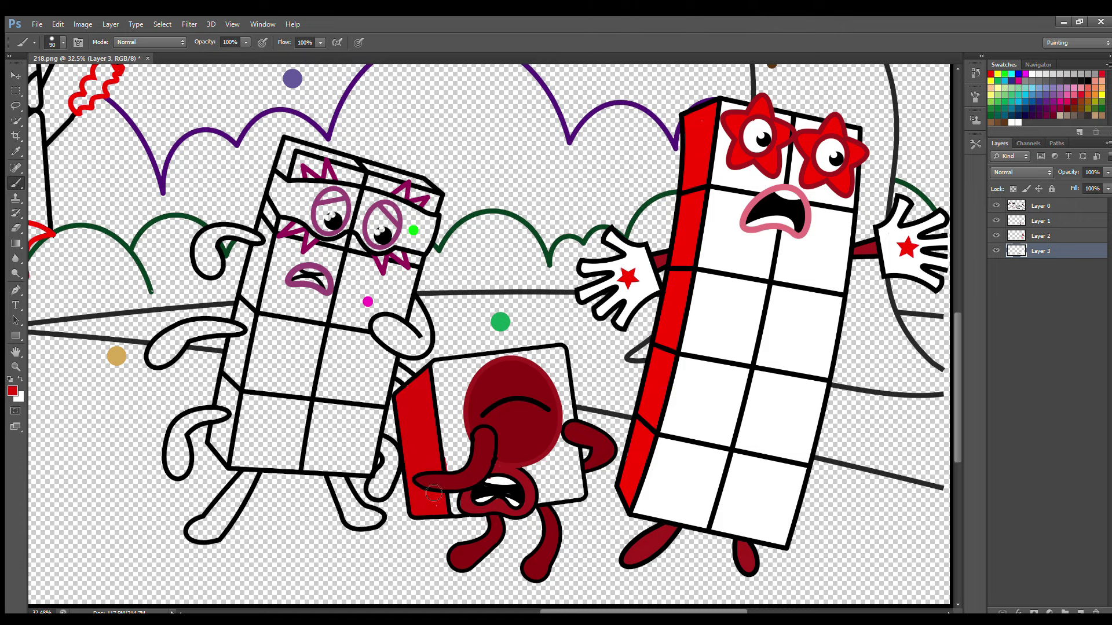
Step: On a new layer below Layer 3, paint the small block's left strip and remaining white patches red
left_click(1080, 612)
key("ctrl+bracketleft")
mouse_move(439, 366)
left_mouse_down()
mouse_move(453, 489)
mouse_move(493, 509)
mouse_move(567, 495)
mouse_move(581, 477)
mouse_move(563, 361)
mouse_move(466, 367)
mouse_move(463, 414)
mouse_move(458, 388)
left_mouse_up()
key("bracketright")
key("bracketright")
mouse_move(552, 377)
left_mouse_down()
mouse_move(569, 488)
mouse_move(475, 458)
left_mouse_up()
Step: On Layer 1, fill the eye's interior white
key("e")
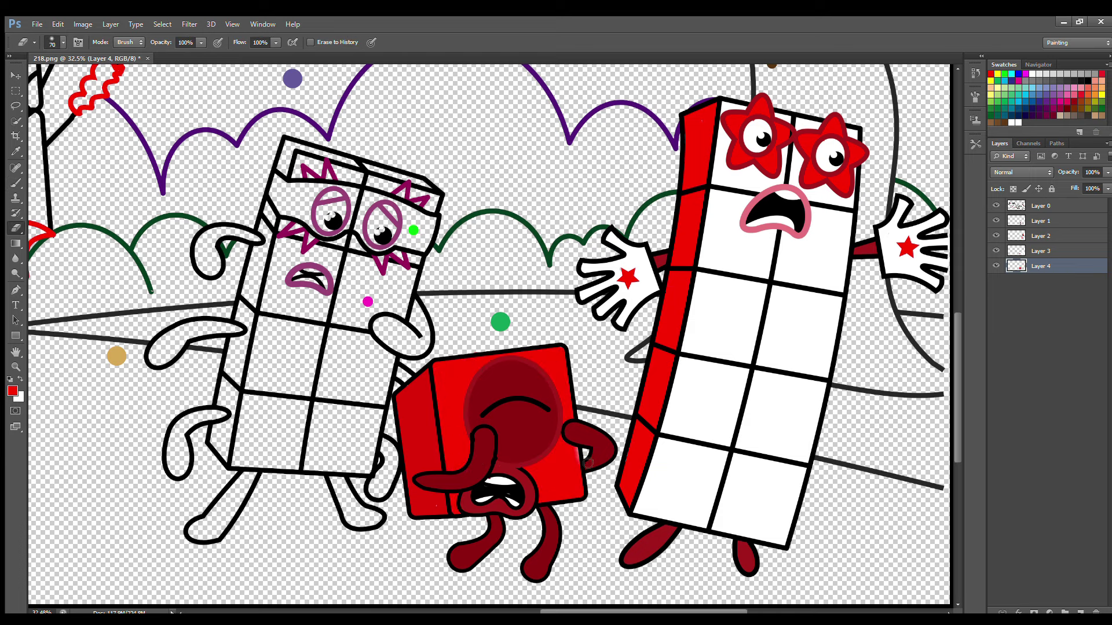
left_click(1043, 222)
key("x")
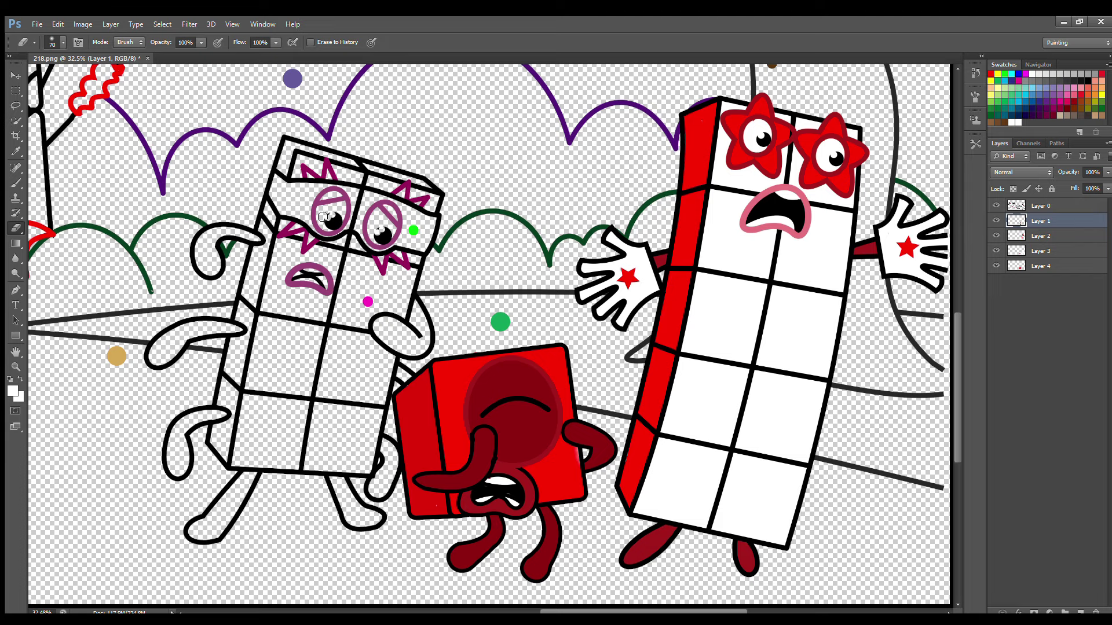
left_click(15, 182)
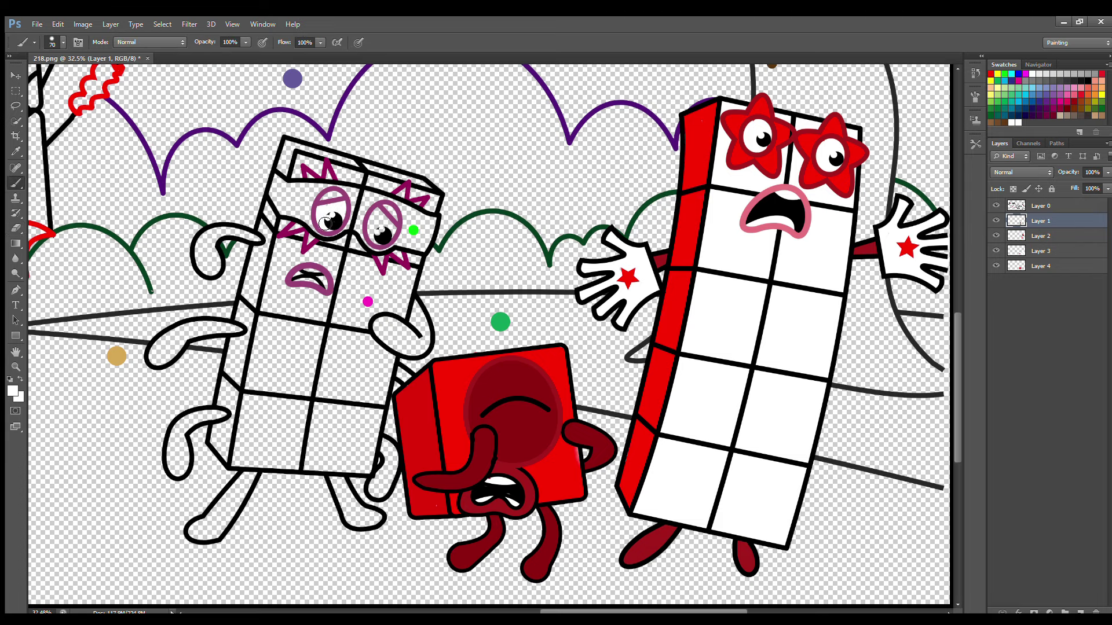
left_click_drag(381, 216, 393, 231)
Step: Paint the left character's arms, hands, legs and feet green with a 70 brush
left_click(16, 152)
left_click(414, 231)
left_click(15, 183)
key("bracketright")
key("bracketright")
key("bracketright")
mouse_move(419, 311)
left_mouse_down()
mouse_move(385, 324)
mouse_move(399, 348)
mouse_move(425, 340)
mouse_move(396, 336)
left_mouse_up()
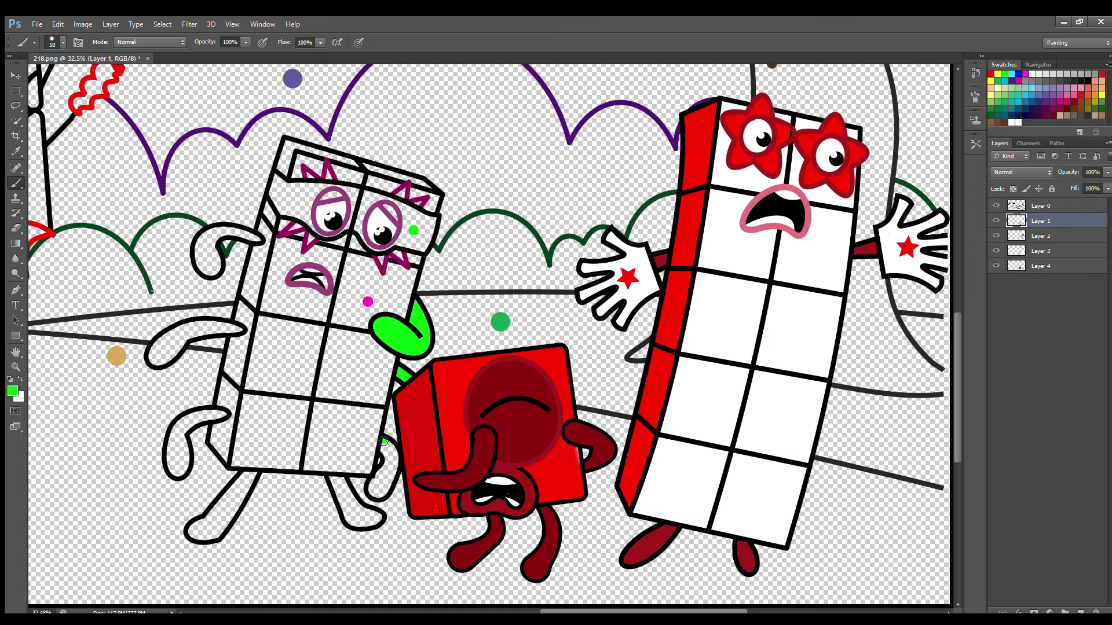
mouse_move(384, 442)
left_mouse_down()
mouse_move(392, 469)
mouse_move(377, 485)
mouse_move(390, 485)
mouse_move(393, 454)
mouse_move(346, 503)
mouse_move(376, 524)
mouse_move(344, 481)
left_mouse_up()
mouse_move(246, 476)
left_mouse_down()
mouse_move(201, 527)
mouse_move(218, 534)
mouse_move(251, 484)
left_mouse_up()
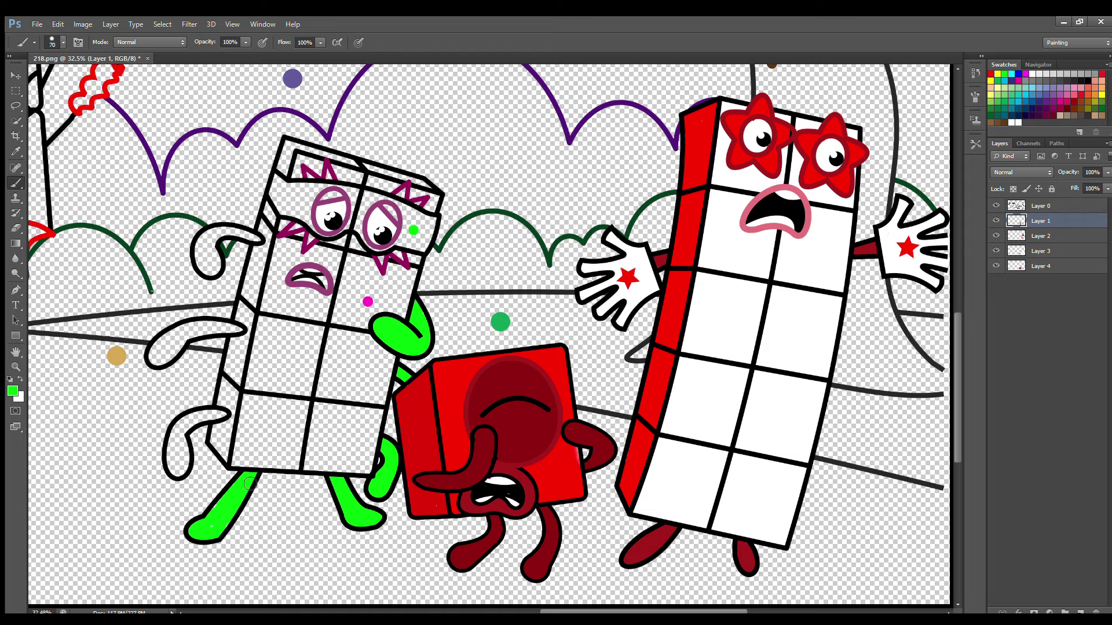
mouse_move(217, 426)
left_mouse_down()
mouse_move(173, 450)
mouse_move(196, 425)
left_mouse_up()
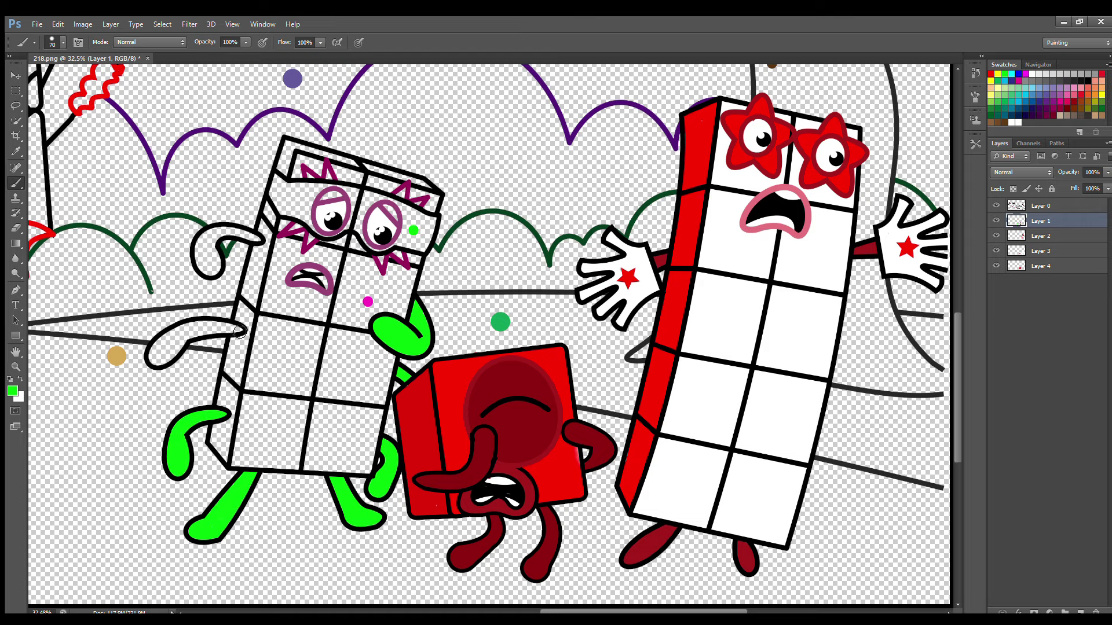
mouse_move(240, 332)
left_mouse_down()
mouse_move(177, 335)
mouse_move(158, 362)
mouse_move(190, 338)
mouse_move(168, 347)
left_mouse_up()
mouse_move(260, 239)
left_mouse_down()
mouse_move(205, 244)
mouse_move(219, 239)
left_mouse_up()
Step: On Layer 3, sample the limbs' green and paint inside the headband outline
key("alt+bracketleft")
key("i")
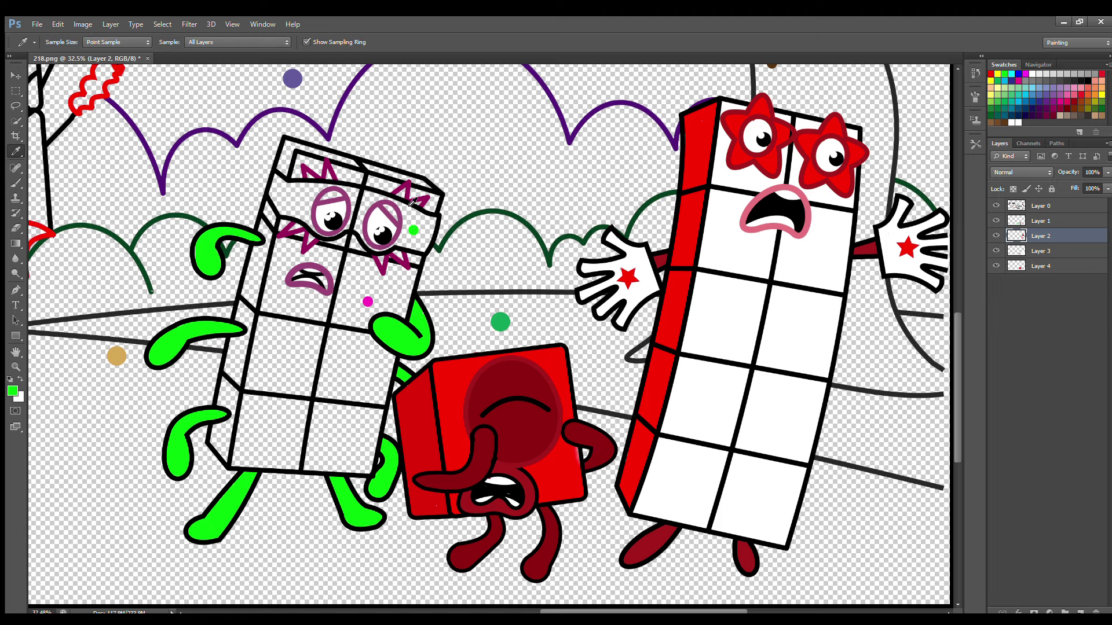
left_click(11, 182)
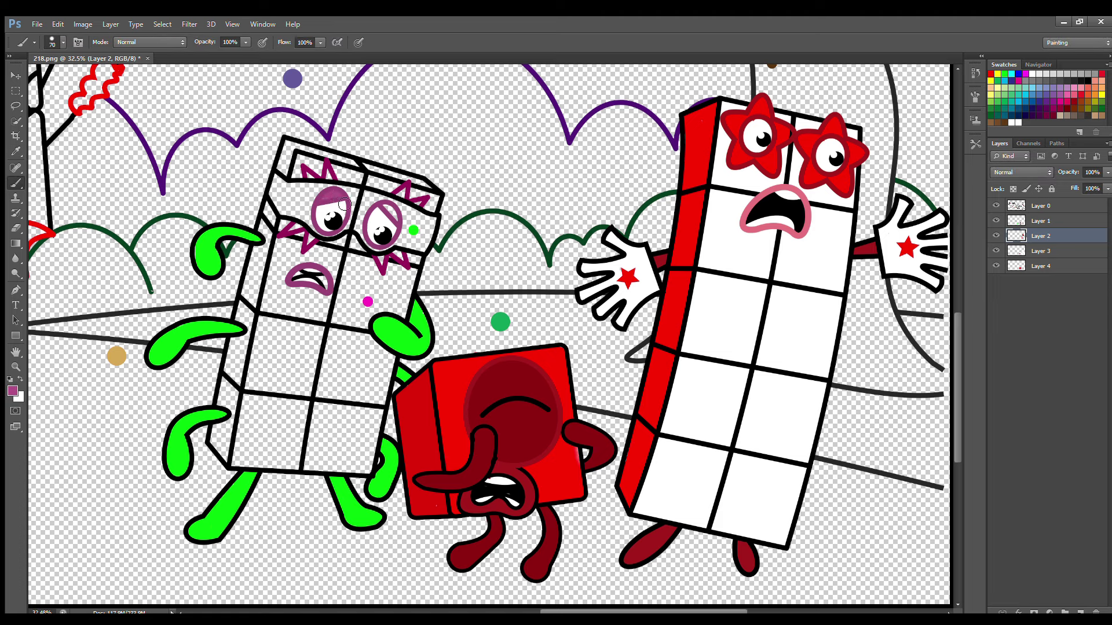
key("alt+bracketright")
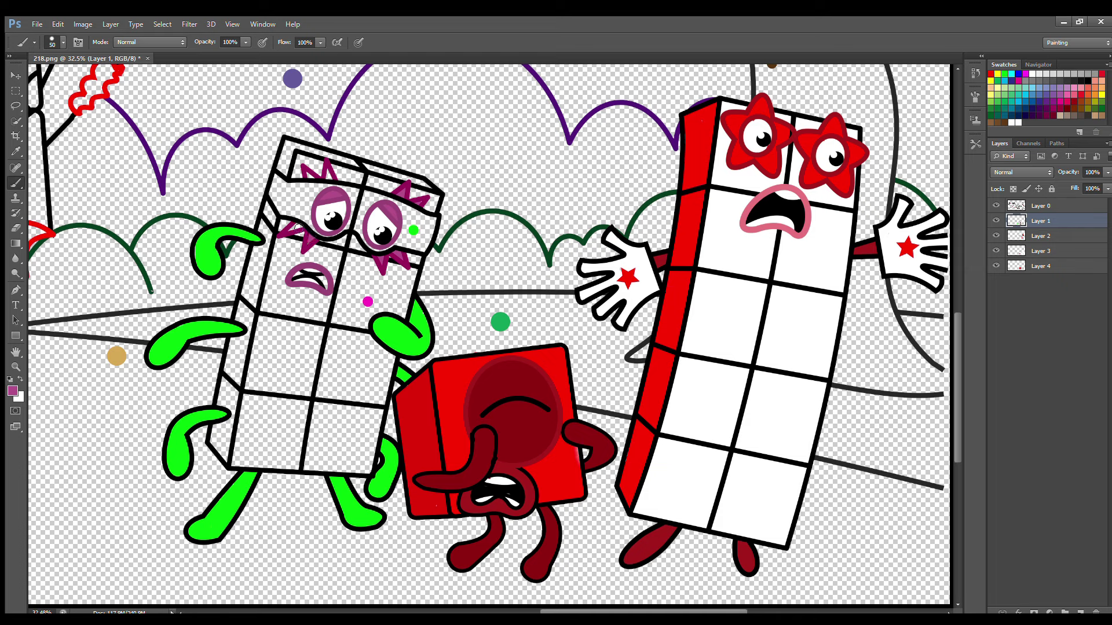
left_click(1036, 252)
left_click(15, 151)
left_click(210, 251)
left_click(16, 183)
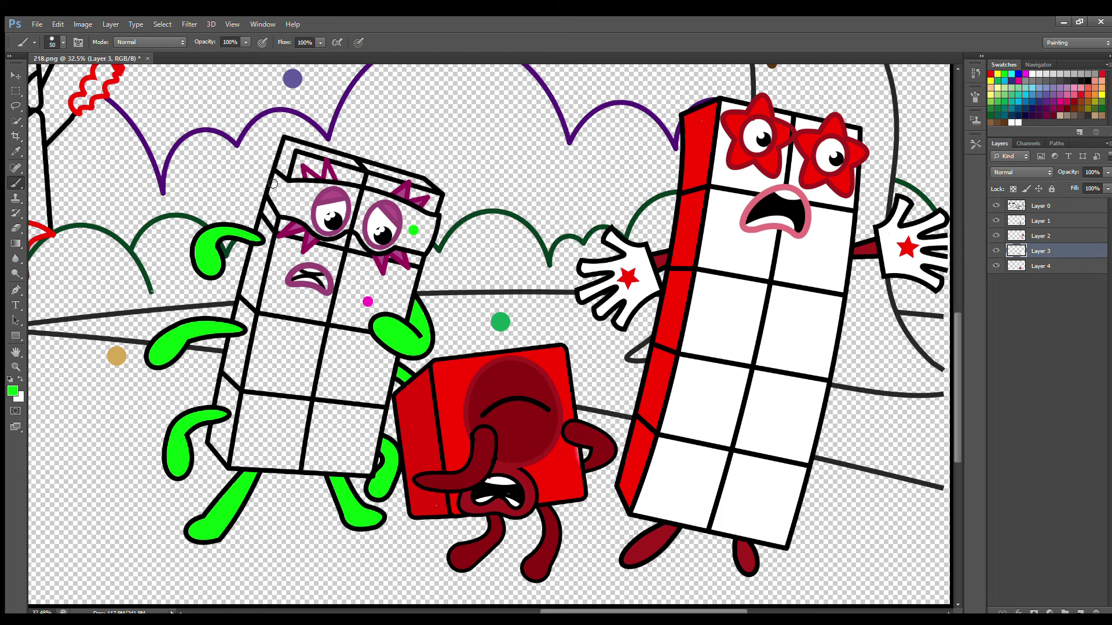
mouse_move(279, 183)
left_mouse_down()
mouse_move(290, 212)
mouse_move(337, 235)
mouse_move(417, 247)
mouse_move(434, 227)
mouse_move(306, 194)
mouse_move(391, 220)
mouse_move(353, 217)
left_mouse_up()
Step: Sample purple from the eye area, then black from the line art, at brush size 30
left_click(16, 151)
left_click(392, 217)
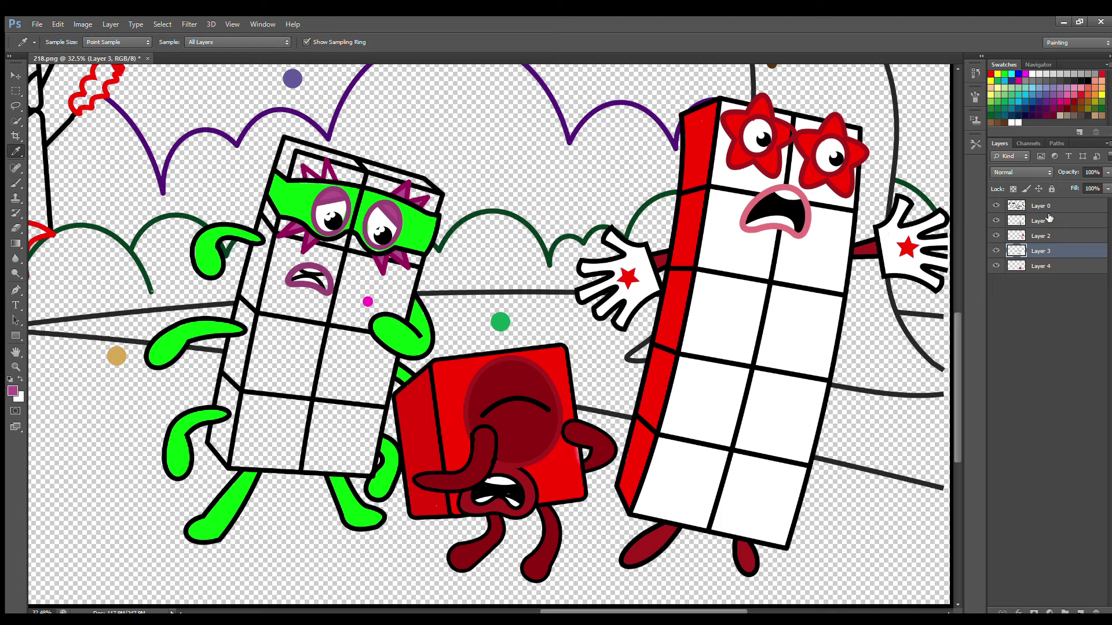
left_click(1048, 221)
left_click(16, 183)
key("alt+bracketright")
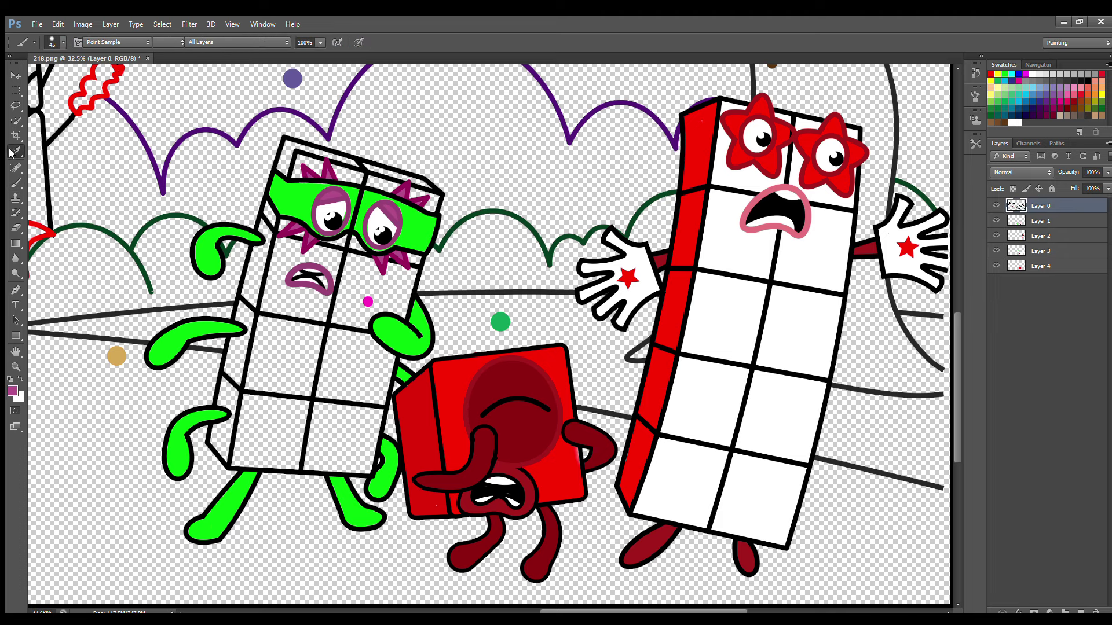
left_click(284, 140, "alt")
key("bracketleft")
key("bracketleft")
key("bracketleft")
Step: On Layer 4, paint the left block's body magenta with an 80 brush
left_click(1042, 267)
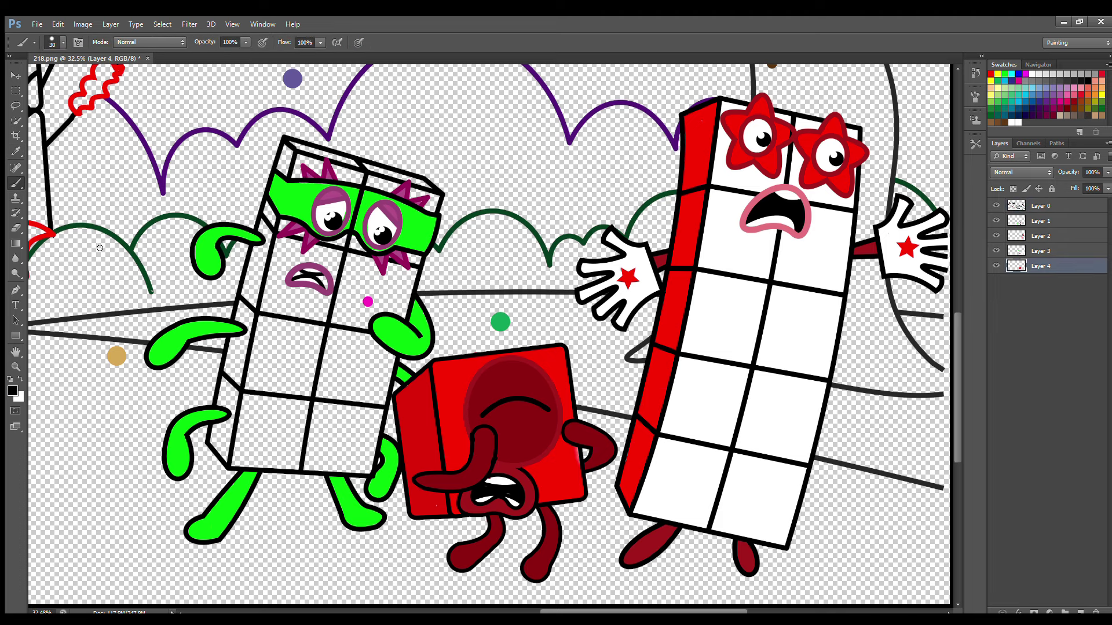
left_click(368, 302, "alt")
key("bracketright")
key("bracketright")
key("bracketright")
key("bracketright")
key("bracketright")
key("bracketright")
key("bracketright")
mouse_move(303, 162)
left_mouse_down()
mouse_move(239, 459)
mouse_move(283, 466)
mouse_move(377, 429)
mouse_move(437, 200)
mouse_move(310, 167)
left_mouse_up()
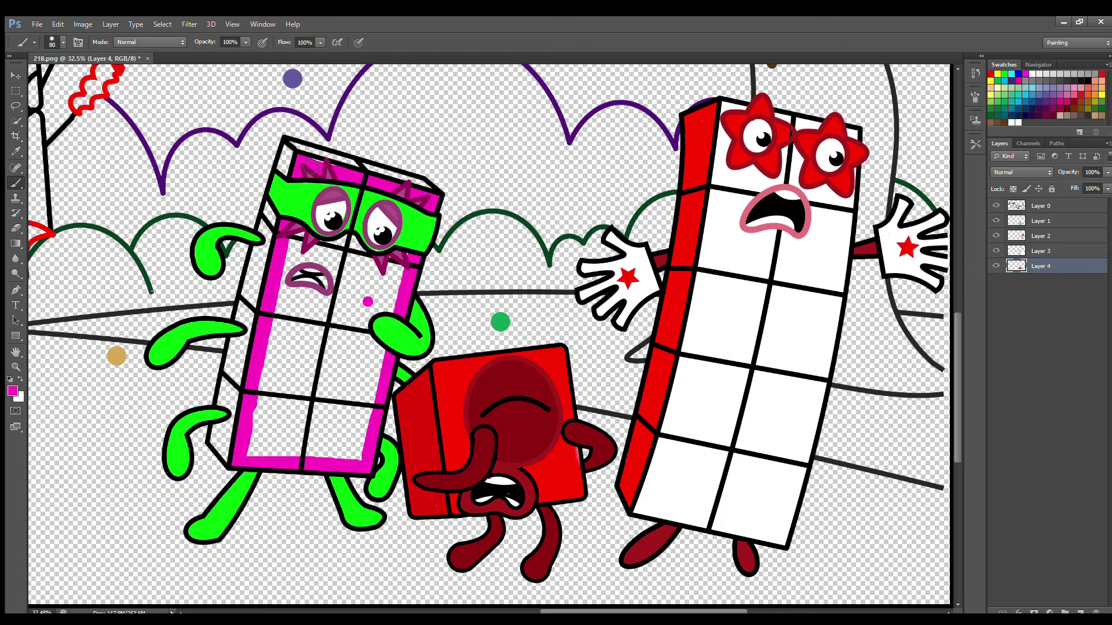
mouse_move(333, 235)
left_mouse_down()
mouse_move(301, 261)
mouse_move(266, 446)
mouse_move(377, 272)
mouse_move(300, 427)
mouse_move(329, 371)
mouse_move(326, 413)
left_mouse_up()
left_click(1040, 236)
Step: On Layer 2, darken the inside of the mouth with sampled black
key("i")
left_click(314, 282)
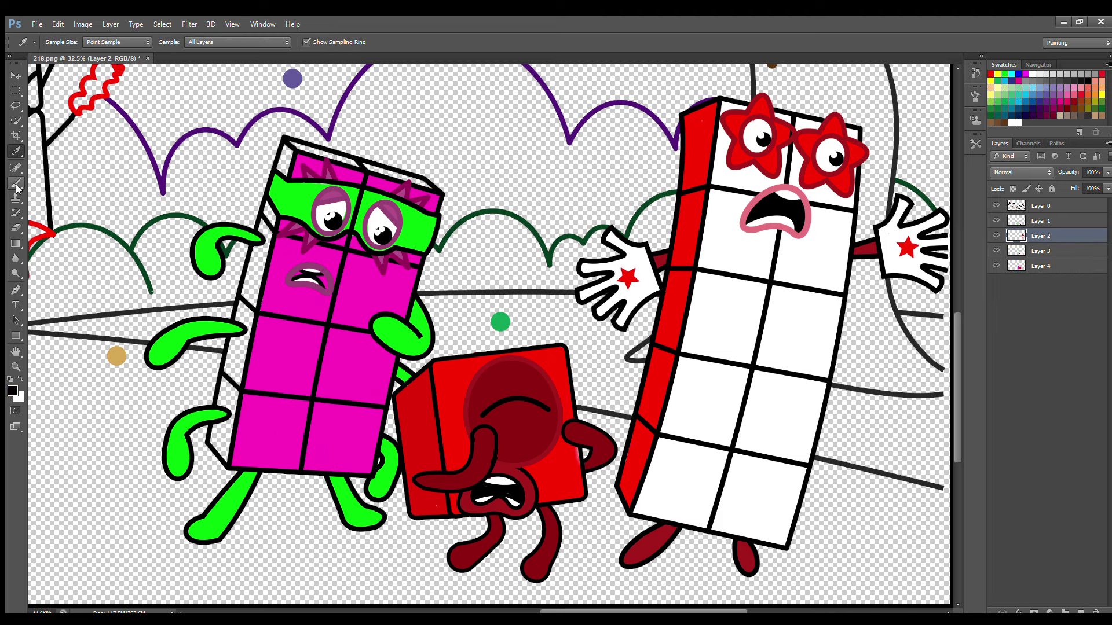
key("b")
key("bracketleft")
key("bracketleft")
key("bracketleft")
key("bracketleft")
key("bracketleft")
left_click_drag(317, 276, 304, 276)
Step: On a new layer above Layer 4, shade the block's top and upper left side darker magenta
left_click(1044, 265)
left_click(1080, 613)
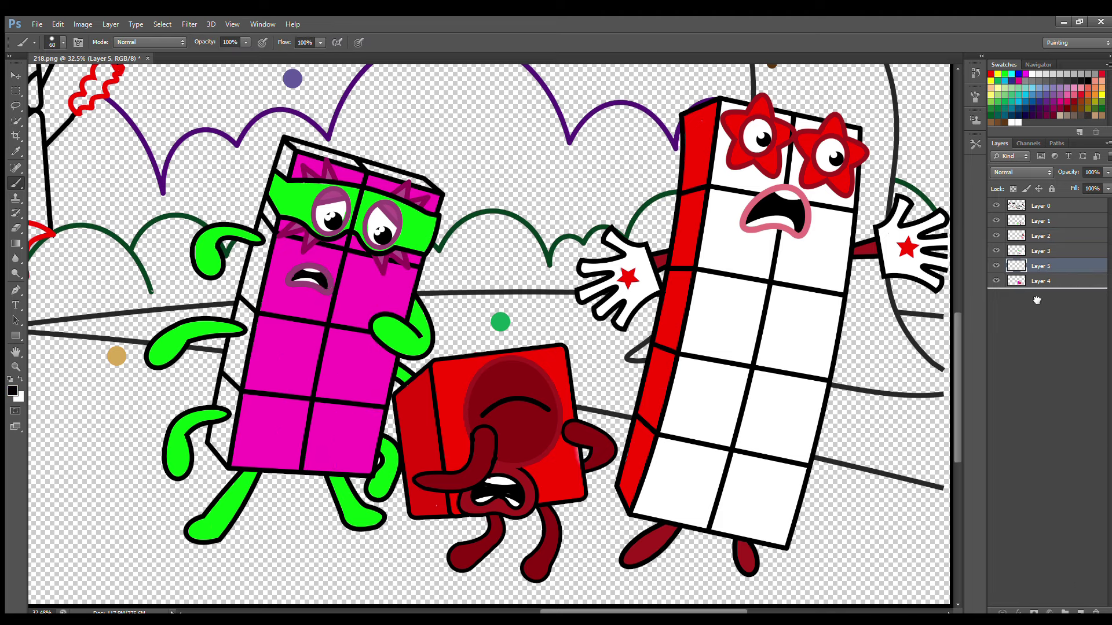
left_click(429, 195, "alt")
key("bracketright")
key("bracketright")
mouse_move(431, 192)
left_mouse_down()
mouse_move(291, 149)
mouse_move(220, 433)
mouse_move(231, 460)
mouse_move(280, 220)
left_mouse_up()
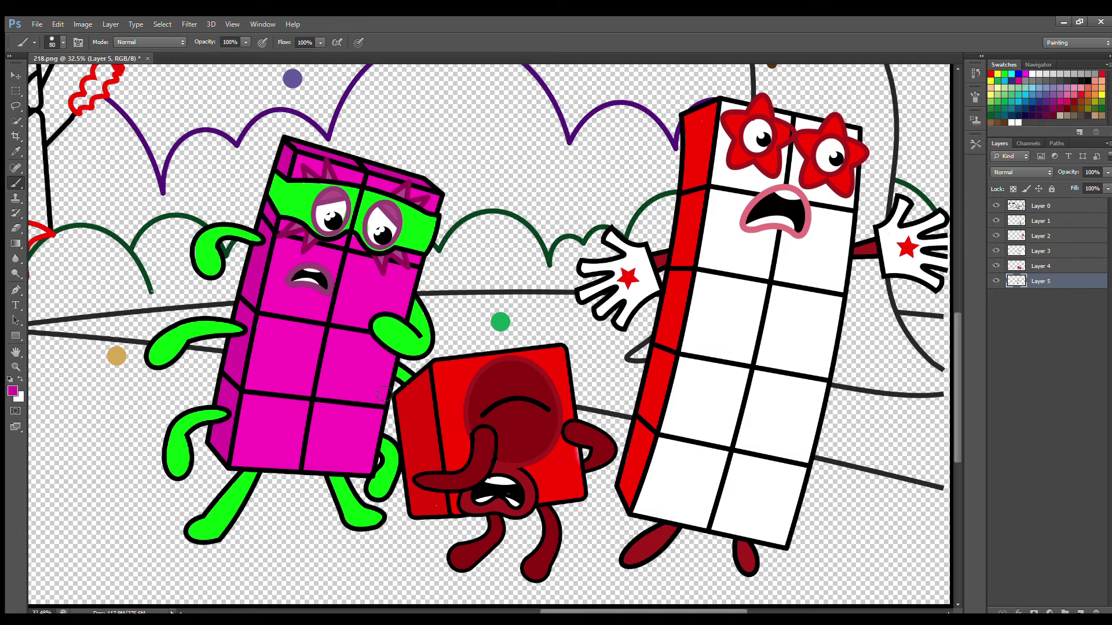
left_click_drag(655, 613, 500, 586)
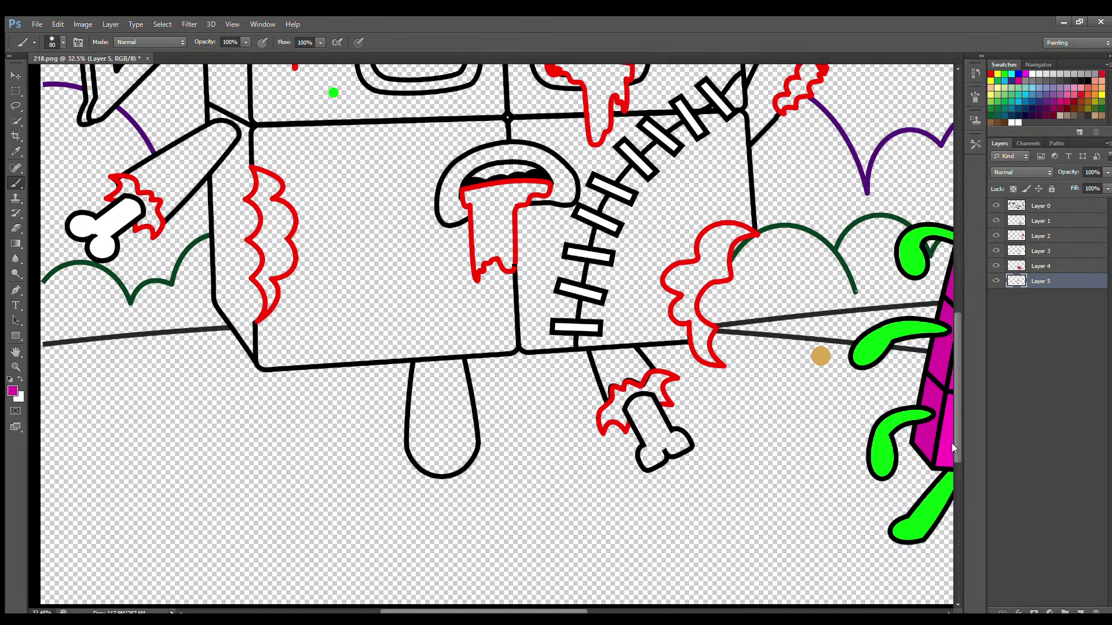
Step: On Layer 1, sample red and fill the forehead drip and the drips around the eye
left_click_drag(956, 444, 956, 390)
scroll(519, 424, "down", 1)
scroll(519, 424, "down", 1)
left_click_drag(957, 307, 957, 312)
left_click_drag(580, 612, 601, 611)
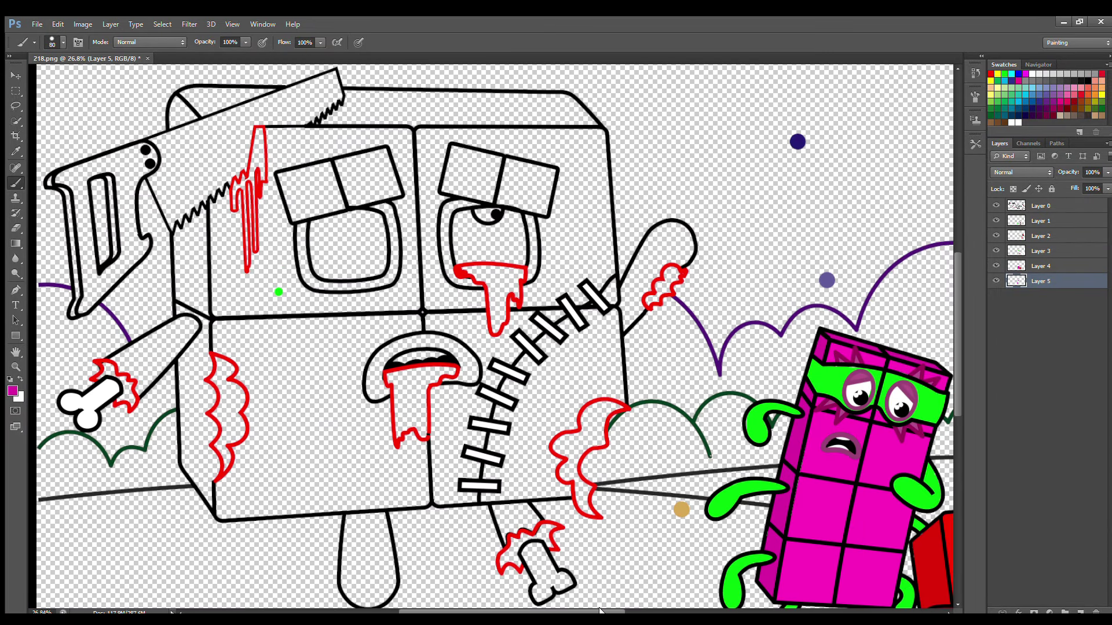
left_click(1041, 222)
left_click(257, 179, "alt")
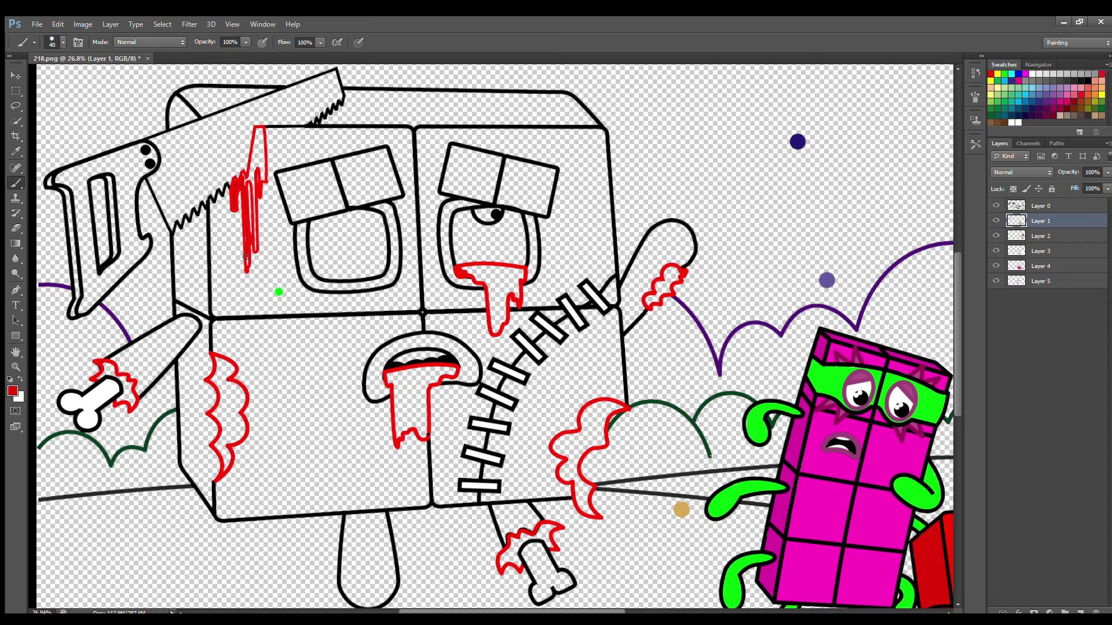
mouse_move(255, 248)
left_mouse_down()
mouse_move(245, 177)
mouse_move(259, 132)
mouse_move(263, 177)
left_mouse_up()
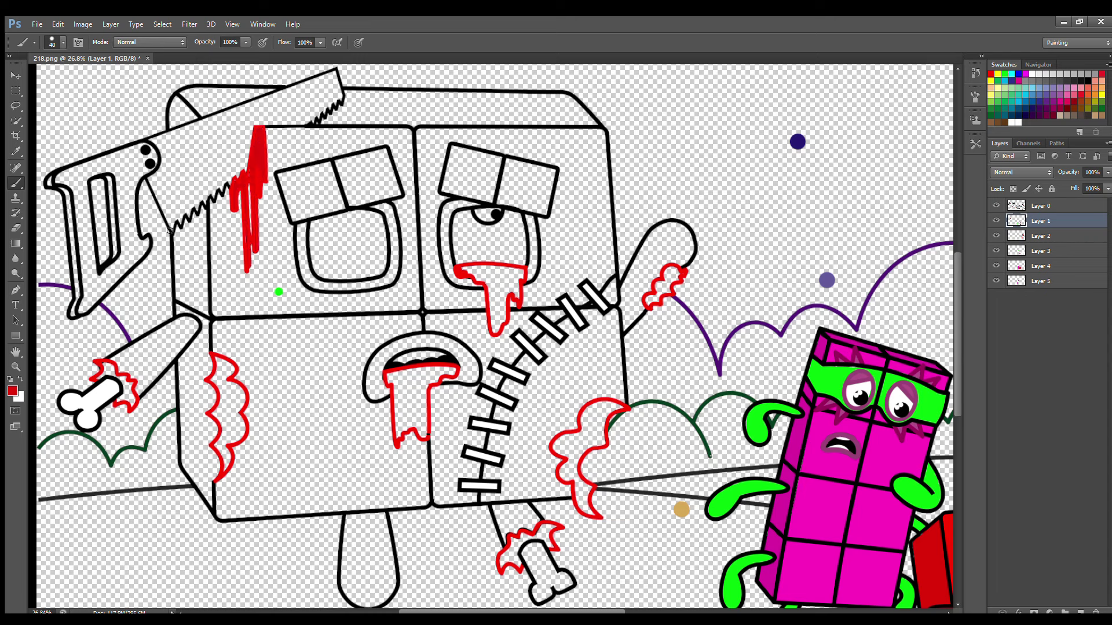
left_click_drag(474, 271, 518, 286)
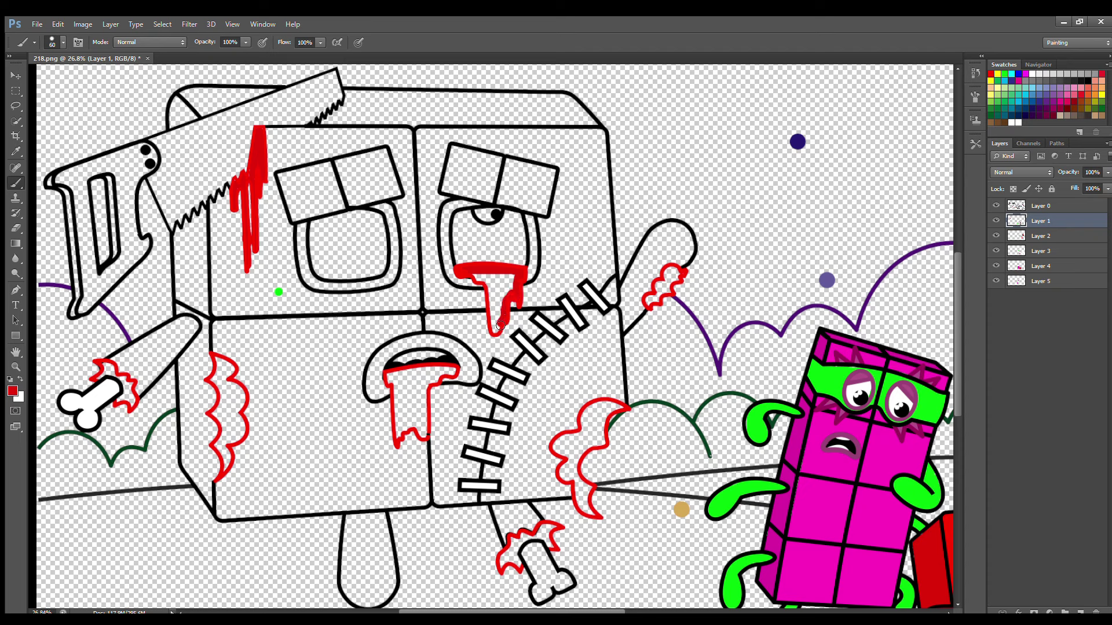
mouse_move(501, 325)
left_mouse_down()
mouse_move(478, 275)
mouse_move(494, 310)
left_mouse_up()
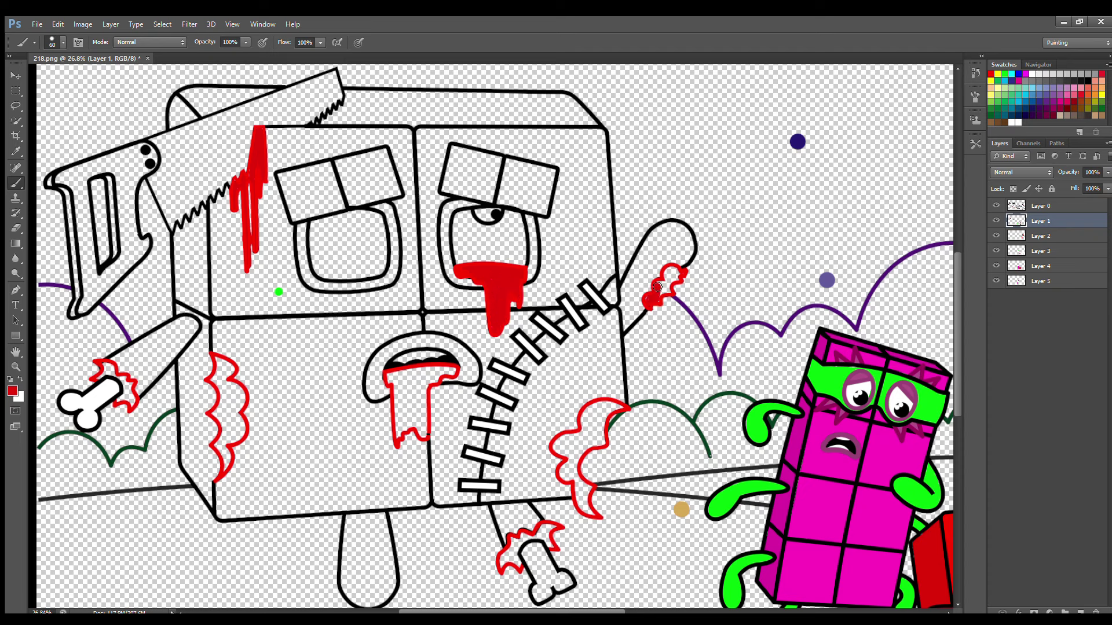
Step: Fill the wounds near the raised hand, below the mouth, on the body's sides and around the arm bone red
left_click_drag(657, 287, 664, 292)
mouse_move(387, 374)
left_mouse_down()
mouse_move(398, 412)
mouse_move(422, 433)
mouse_move(440, 371)
mouse_move(405, 406)
mouse_move(415, 376)
mouse_move(408, 394)
left_mouse_up()
mouse_move(623, 407)
left_mouse_down()
mouse_move(587, 412)
mouse_move(561, 458)
mouse_move(586, 509)
left_mouse_up()
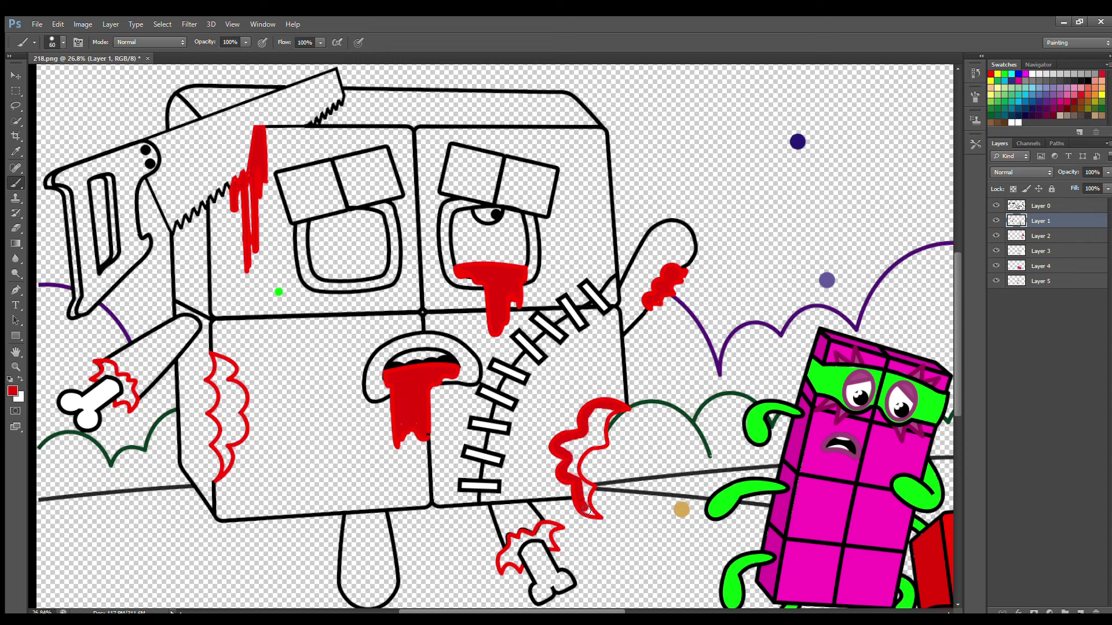
key("bracketright")
key("bracketright")
mouse_move(576, 472)
left_mouse_down()
mouse_move(602, 420)
mouse_move(571, 476)
left_mouse_up()
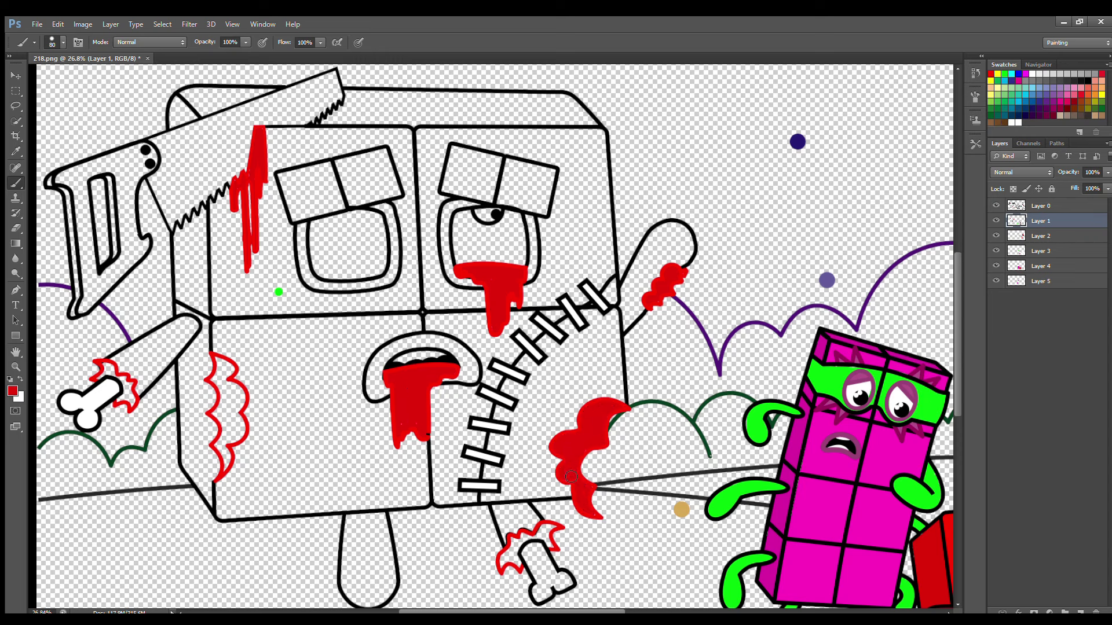
left_click_drag(519, 565, 544, 530)
mouse_move(218, 376)
left_mouse_down()
mouse_move(225, 434)
mouse_move(229, 382)
mouse_move(230, 407)
left_mouse_up()
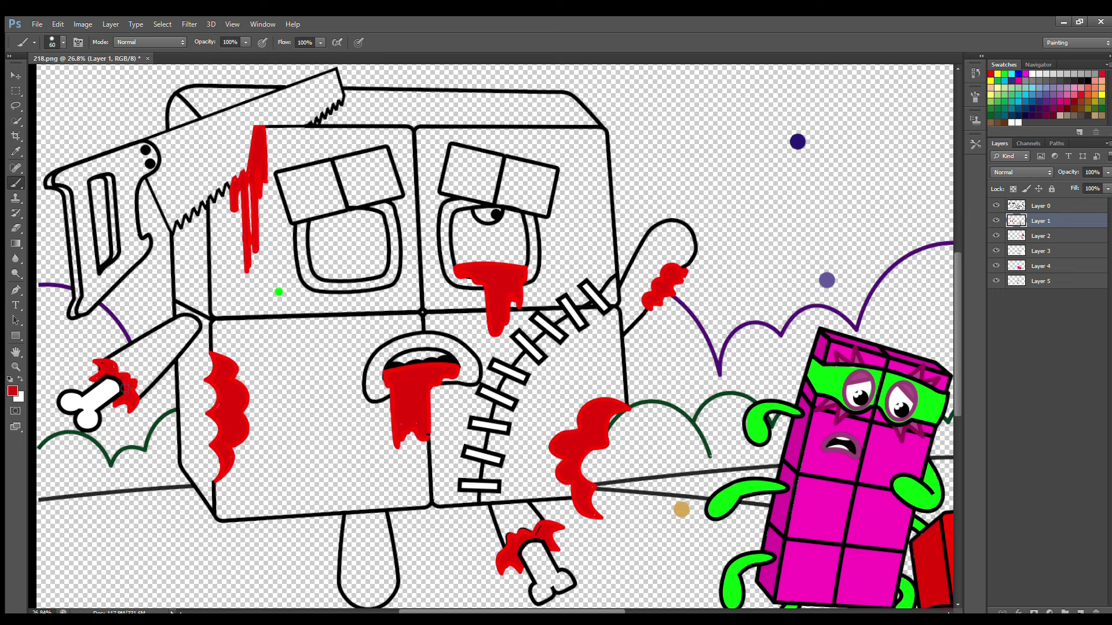
Step: Paint the saw handle yellow and shade its inner slot olive on Layer 2
key("i")
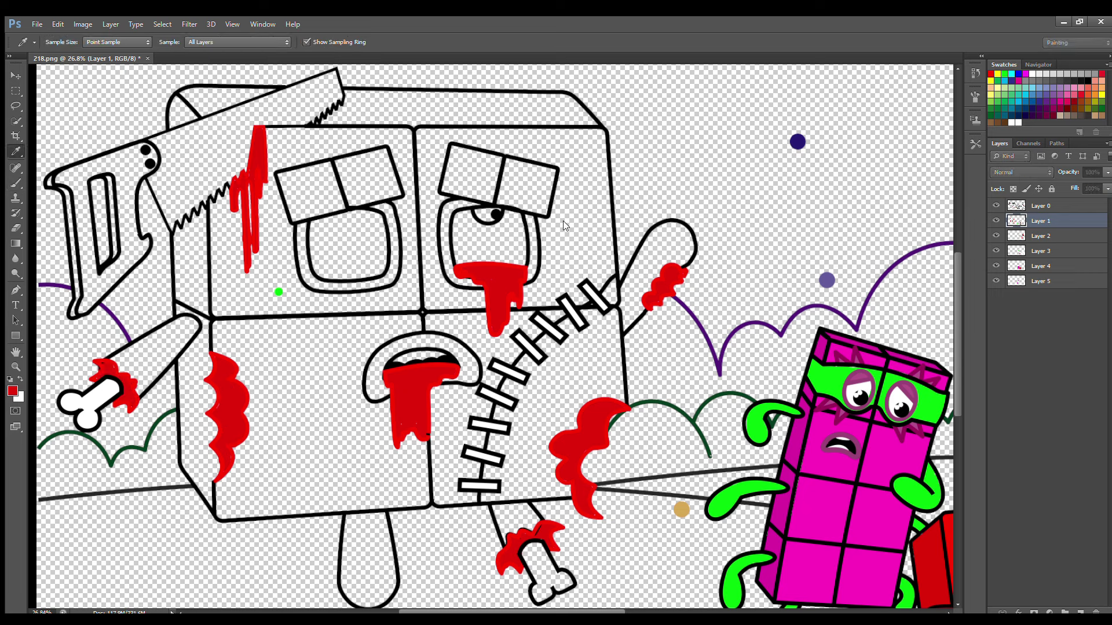
key("b")
mouse_move(58, 173)
left_mouse_down()
mouse_move(77, 215)
mouse_move(86, 302)
mouse_move(142, 242)
mouse_move(149, 168)
mouse_move(140, 146)
mouse_move(74, 171)
mouse_move(91, 255)
mouse_move(124, 259)
mouse_move(122, 187)
mouse_move(133, 259)
mouse_move(88, 174)
mouse_move(65, 191)
mouse_move(79, 289)
left_mouse_up()
left_click(1041, 235)
left_click_drag(117, 177, 120, 259)
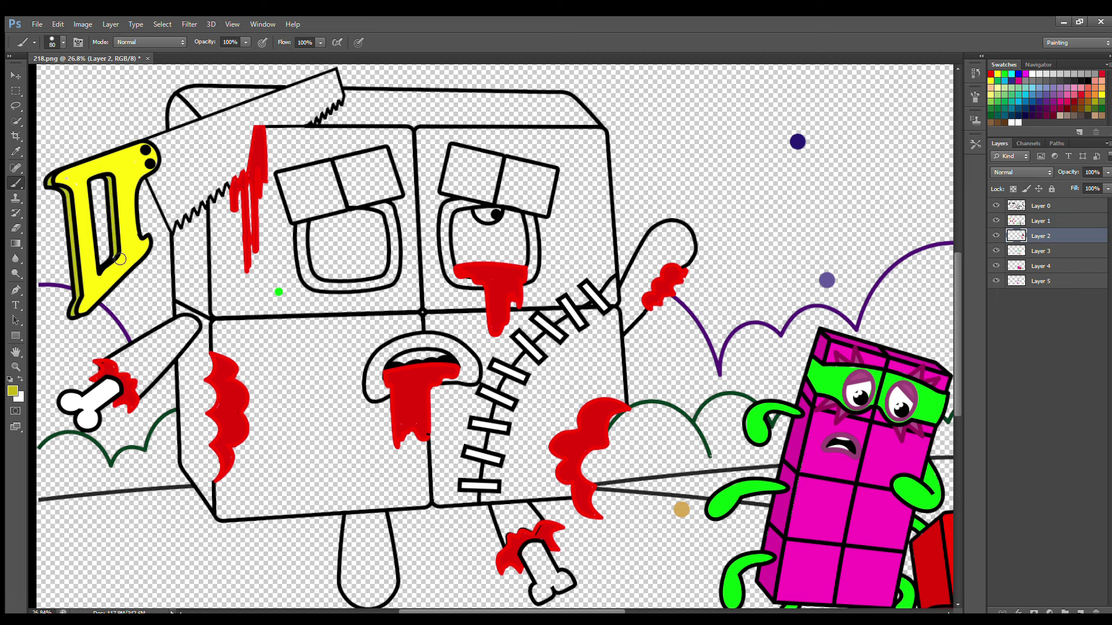
Step: Paint the saw blade's toothed edge light grey and shade along the blade in dark grey
left_click(1040, 221)
left_click(1051, 74)
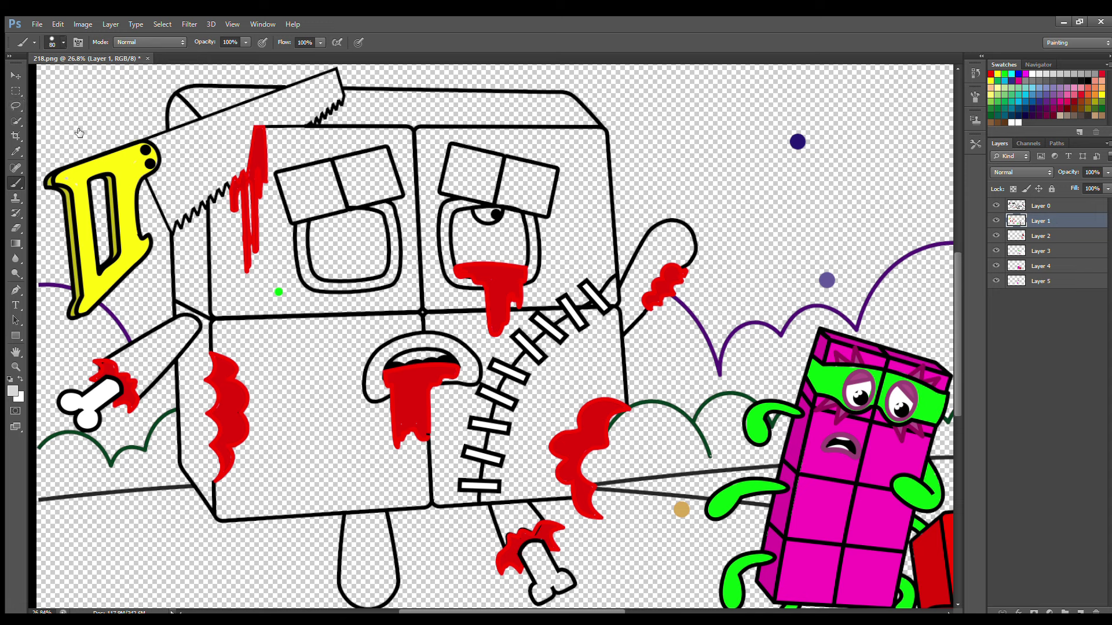
left_click_drag(194, 208, 220, 187)
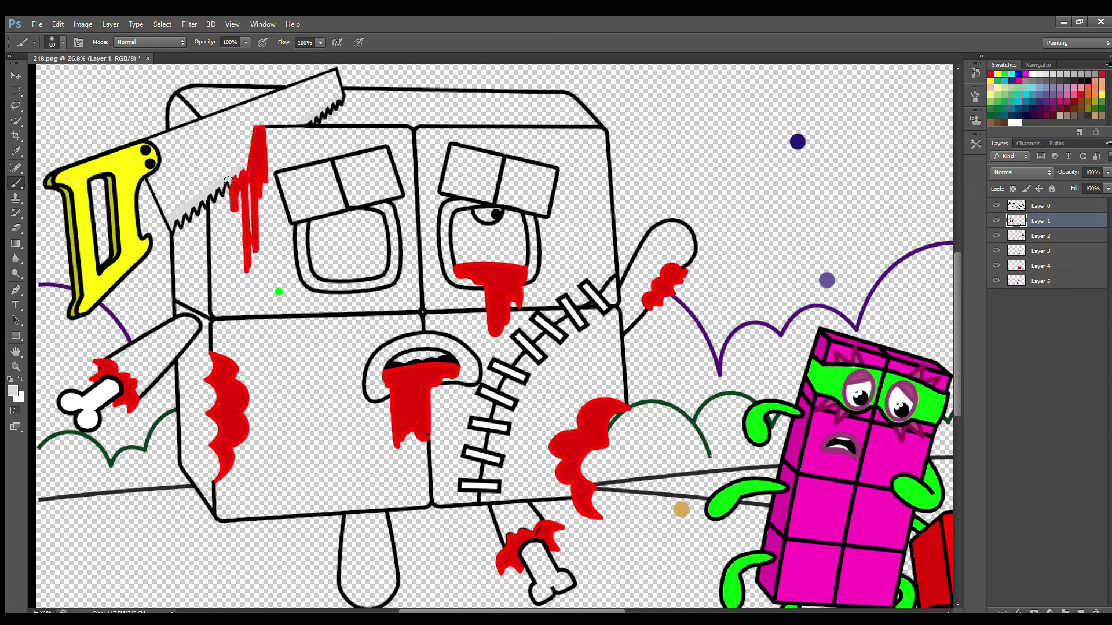
left_click(1037, 236)
left_click(1064, 81)
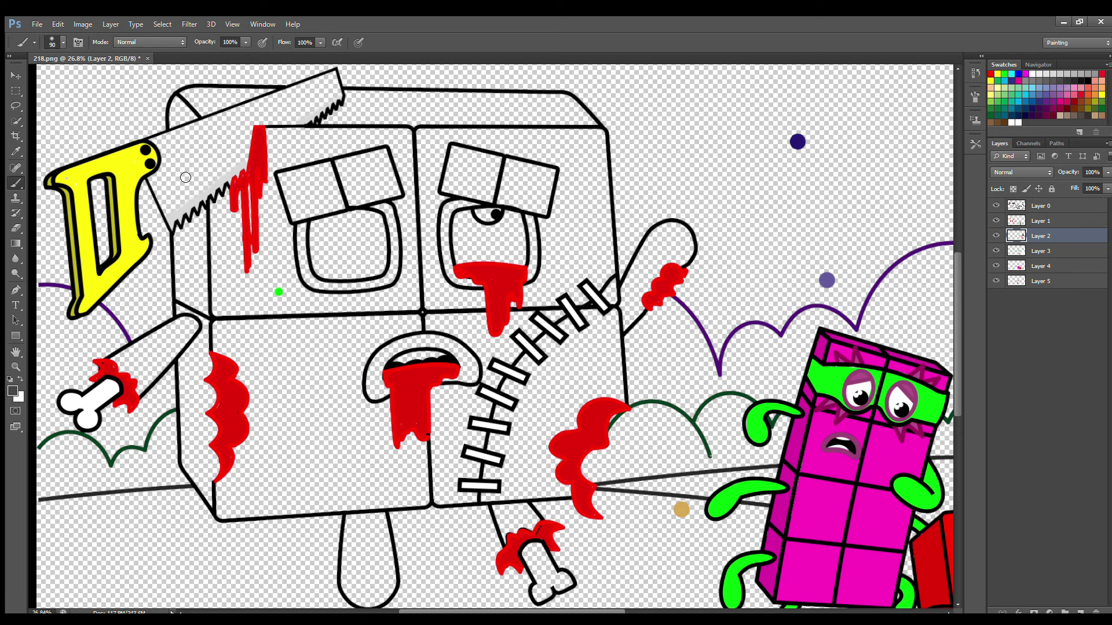
left_click_drag(154, 174, 163, 184)
key("bracketright")
key("bracketright")
mouse_move(176, 214)
left_mouse_down()
mouse_move(272, 119)
mouse_move(342, 87)
mouse_move(339, 95)
mouse_move(322, 83)
mouse_move(155, 147)
mouse_move(254, 119)
mouse_move(170, 163)
left_mouse_up()
key("bracketleft")
key("bracketleft")
key("bracketleft")
key("bracketright")
key("bracketright")
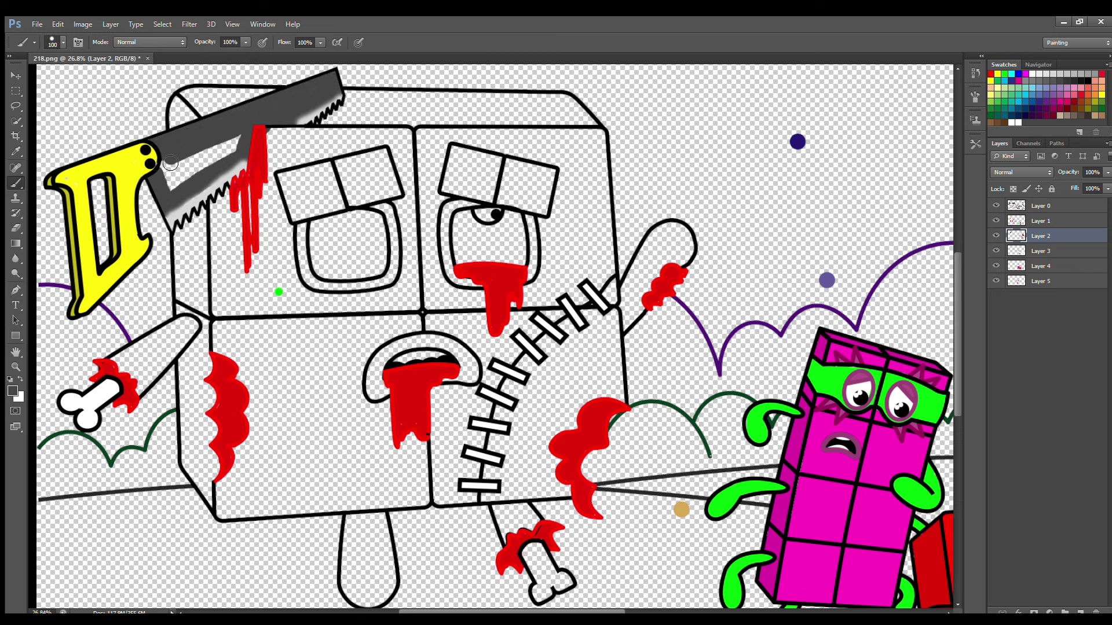